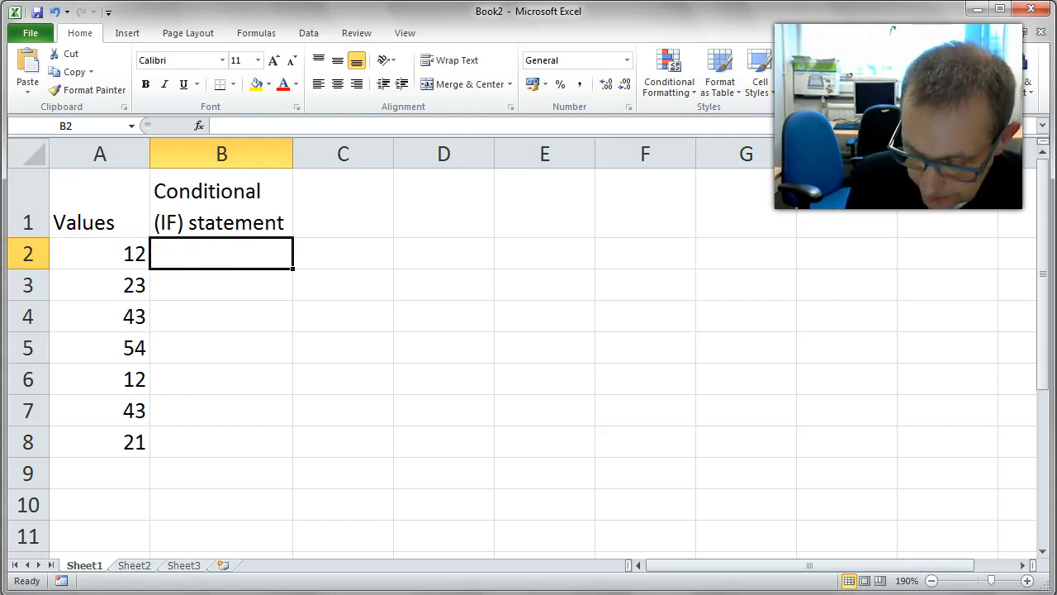
Start an IF formula in B2 whose logical test checks whether A2 is greater than or equal to 25
type("=")
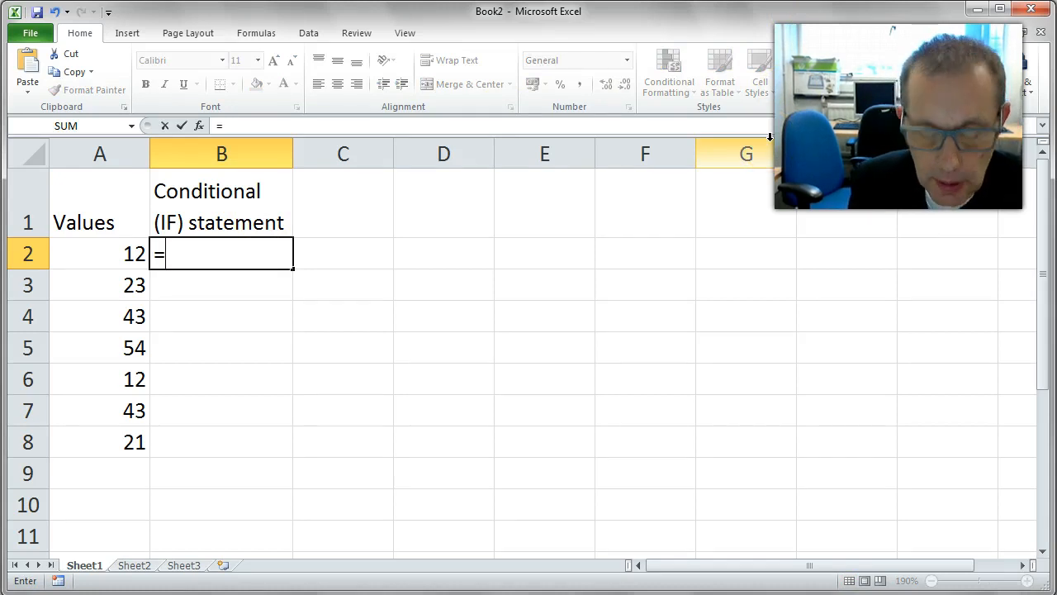
type("if")
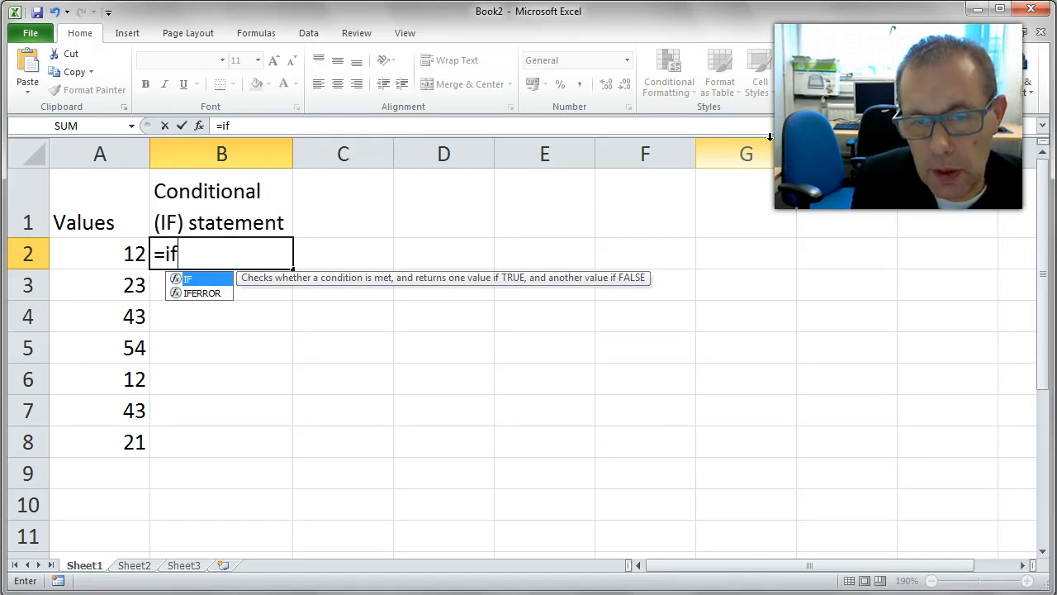
type("(")
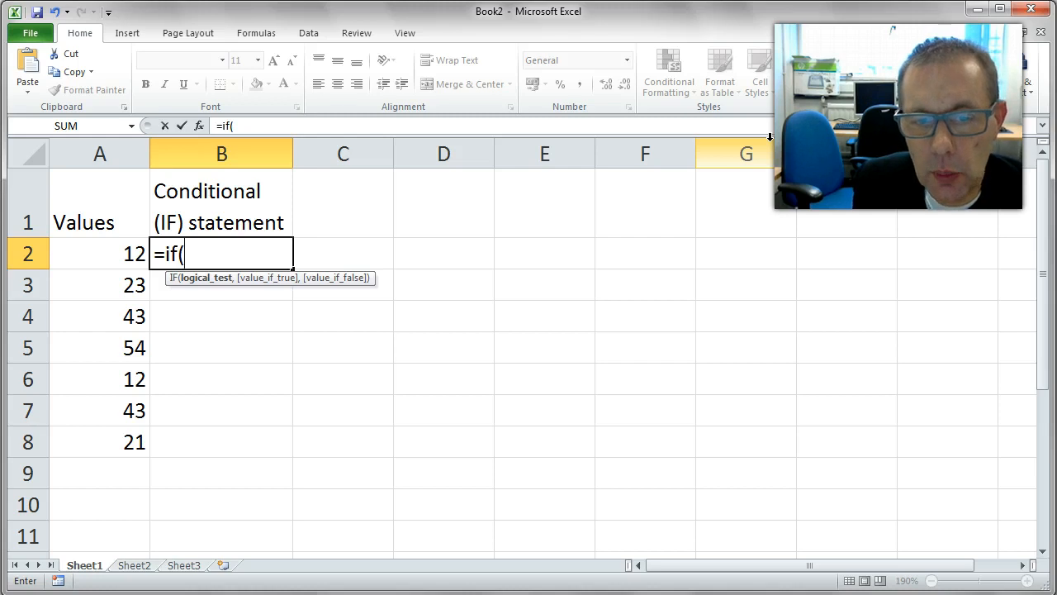
key("Left")
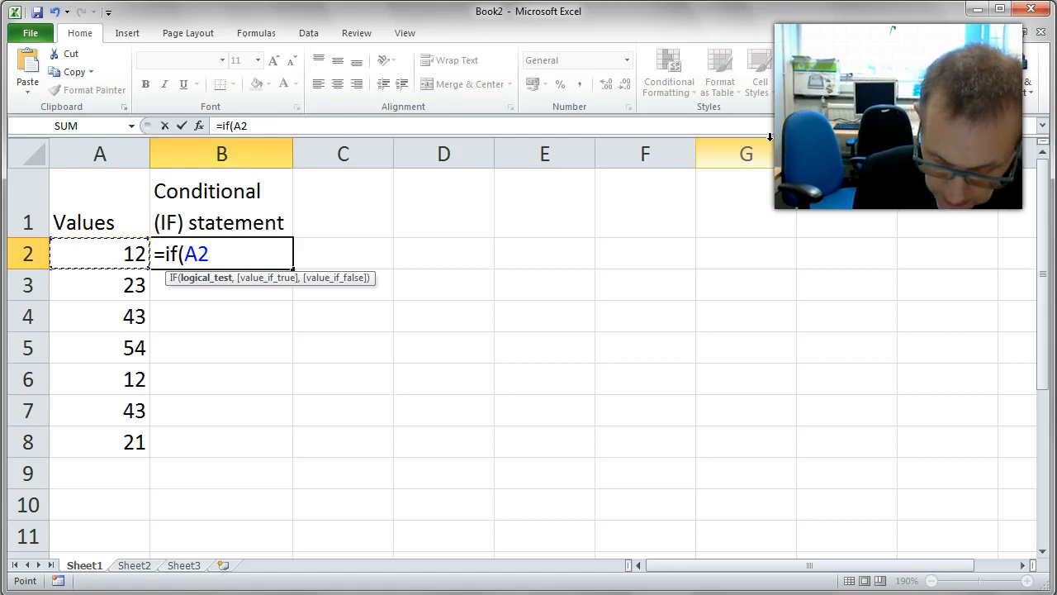
type(">=")
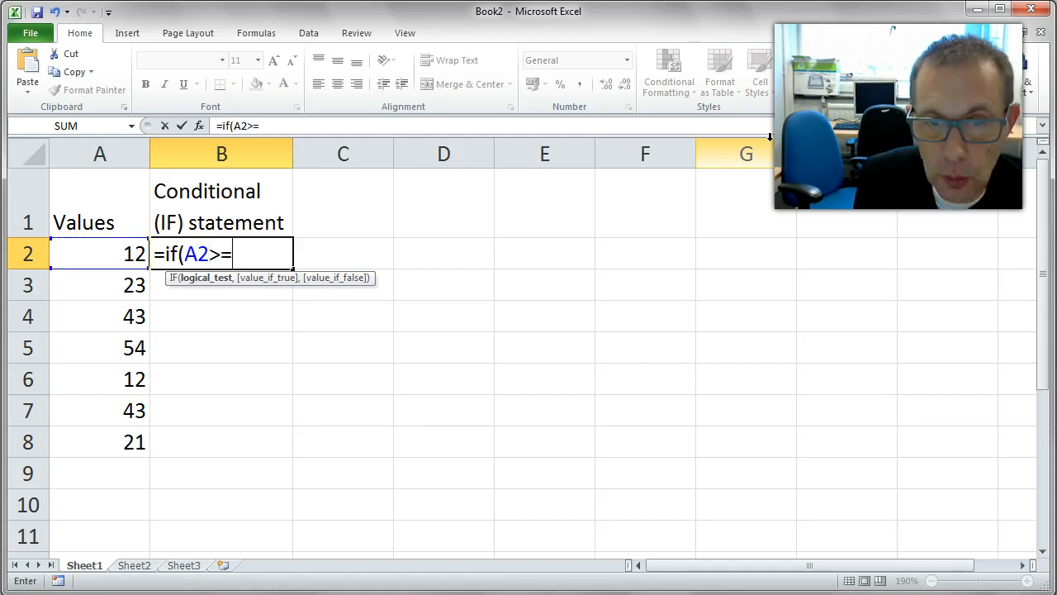
type("25")
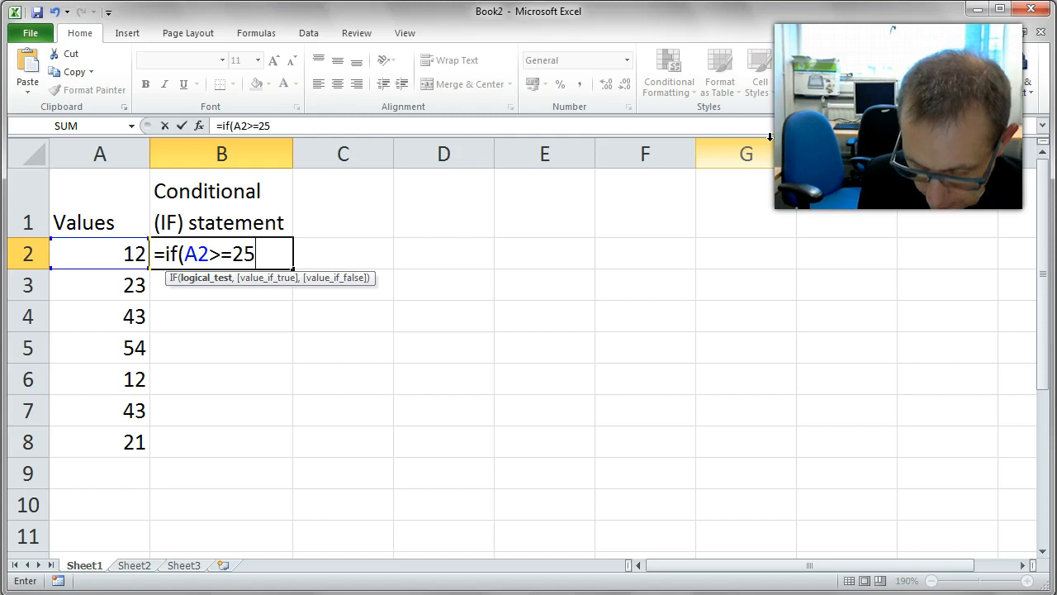
type(",")
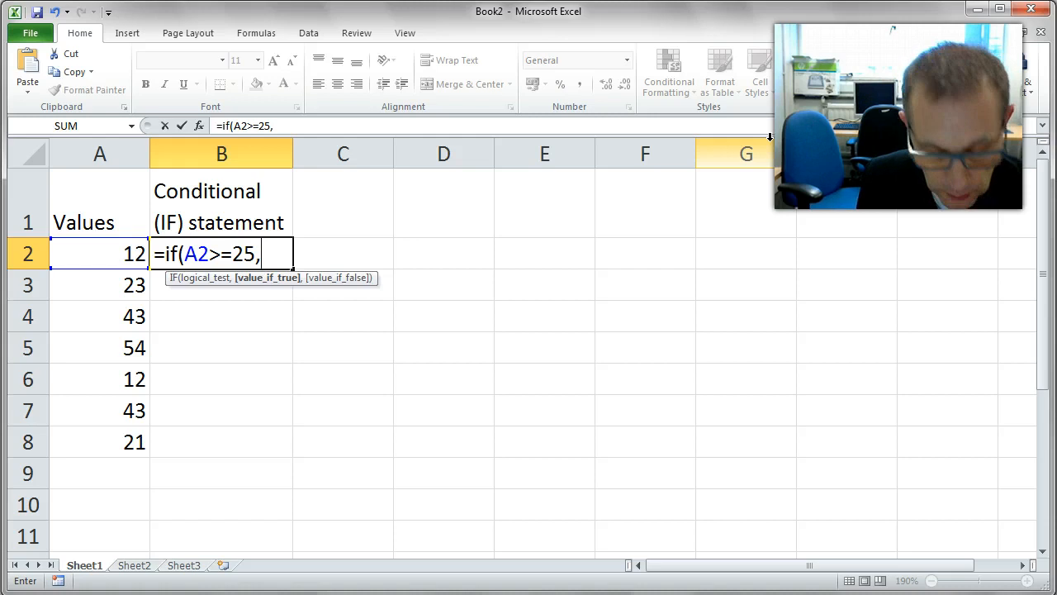
Complete the formula to return "Above" when true and "Below" when false, and enter it
type("\"")
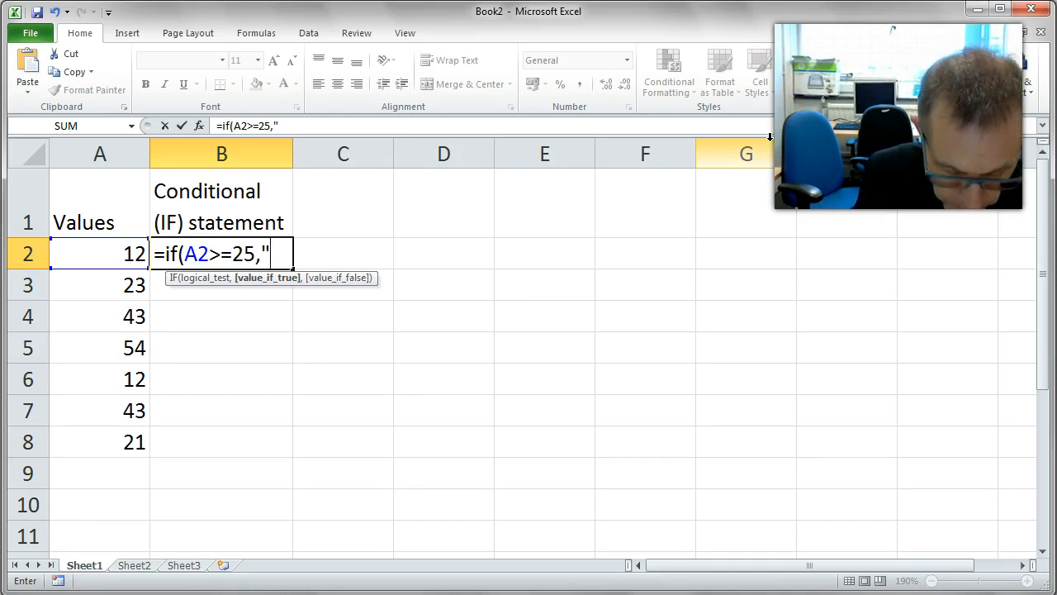
type("Abov")
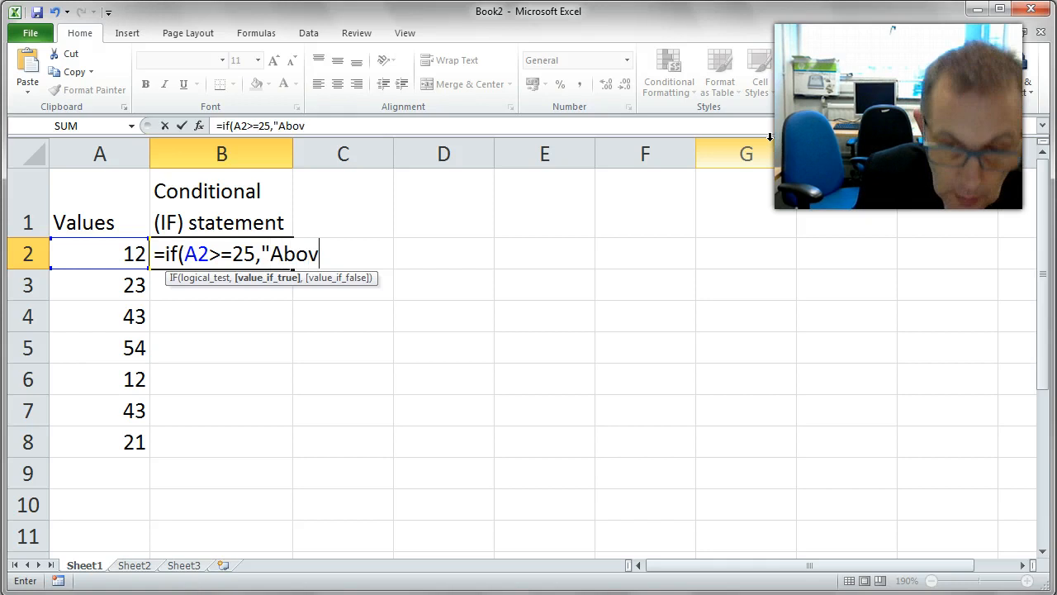
type("e\"")
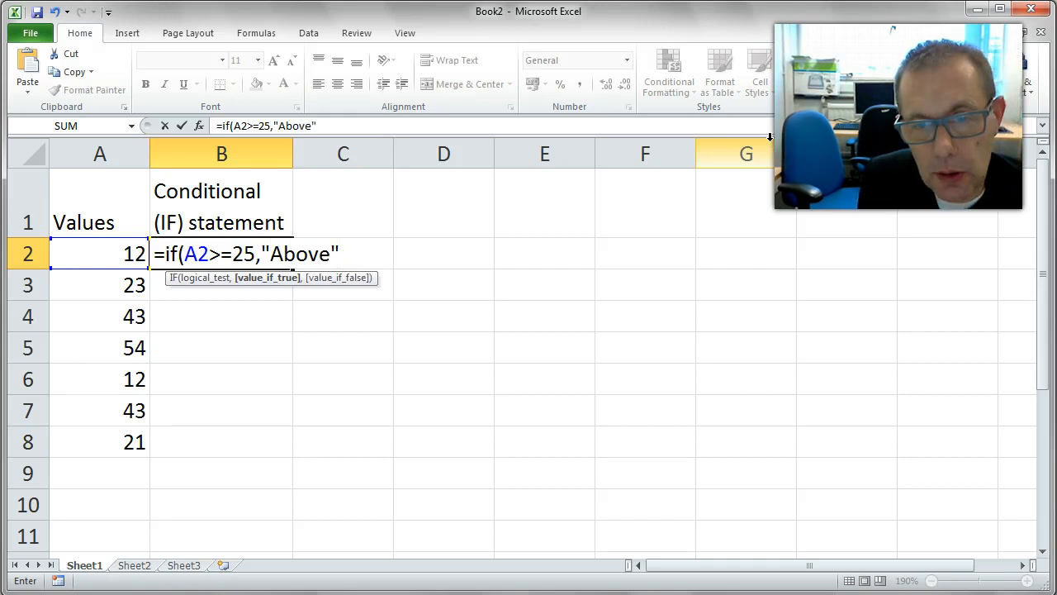
type(",")
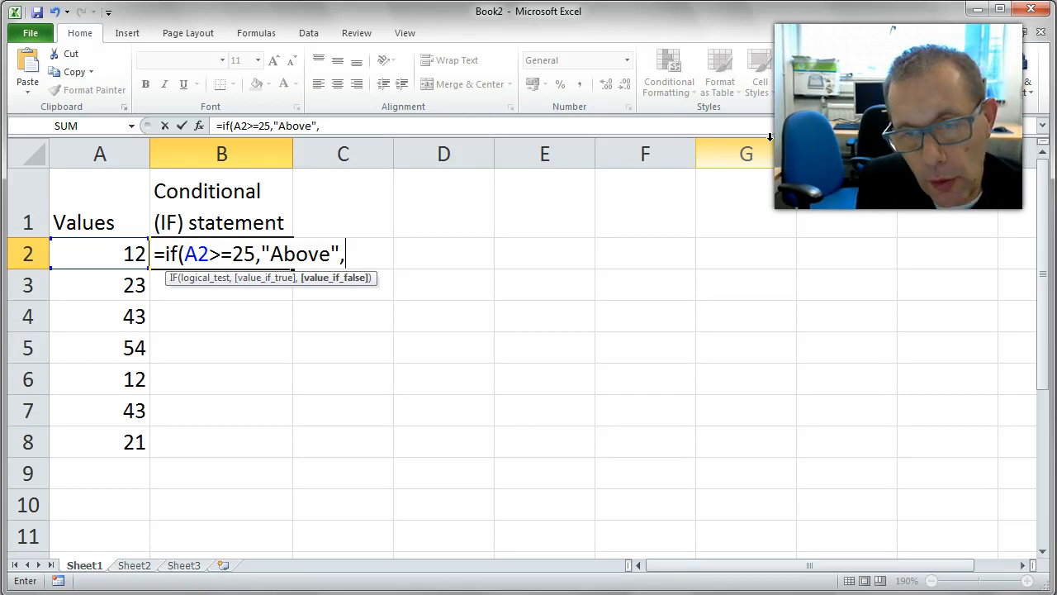
type("\"")
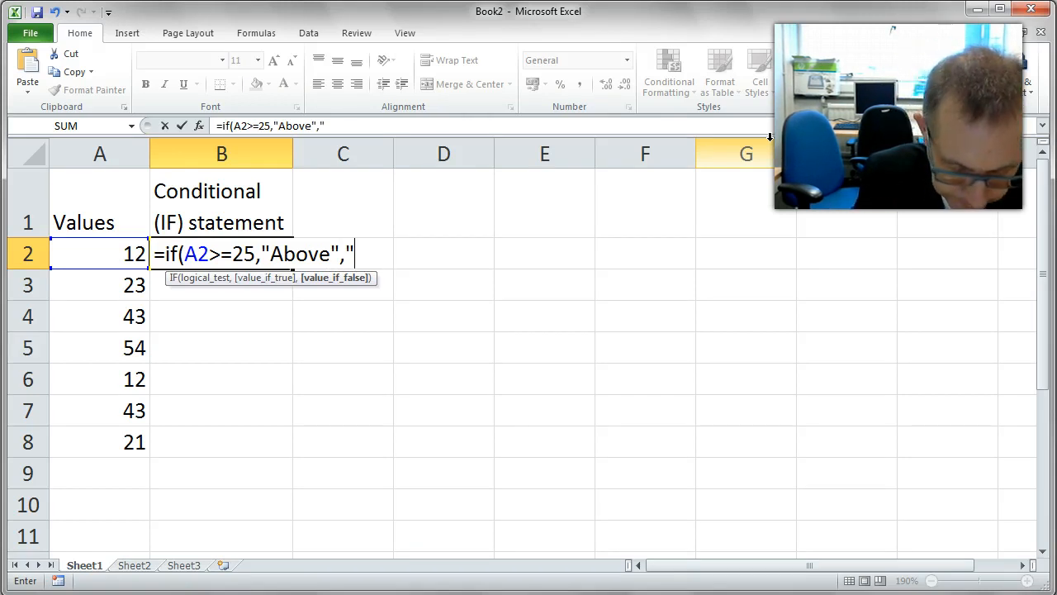
type("B")
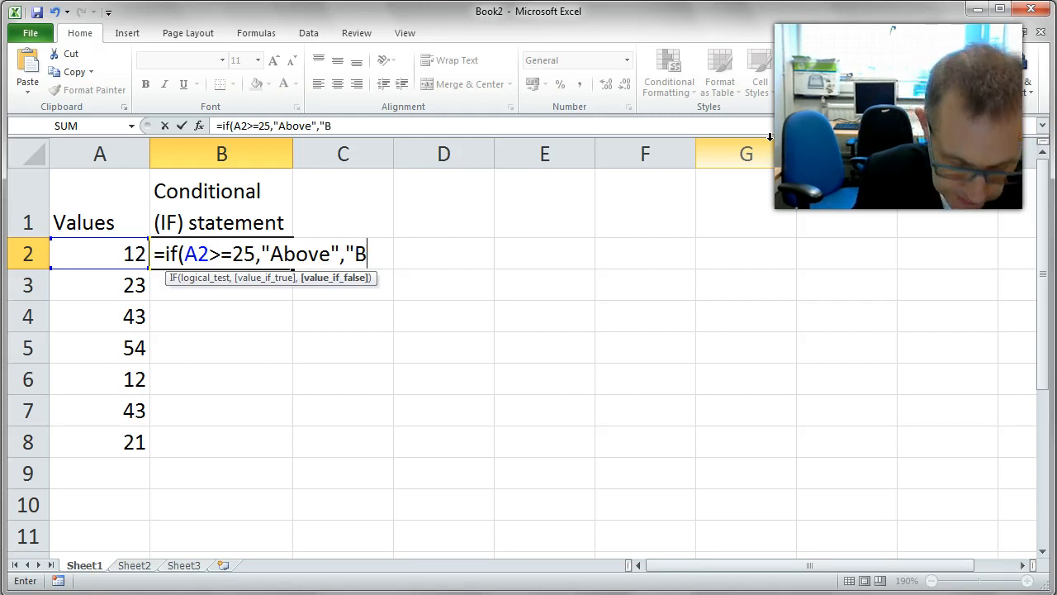
type("elow\"")
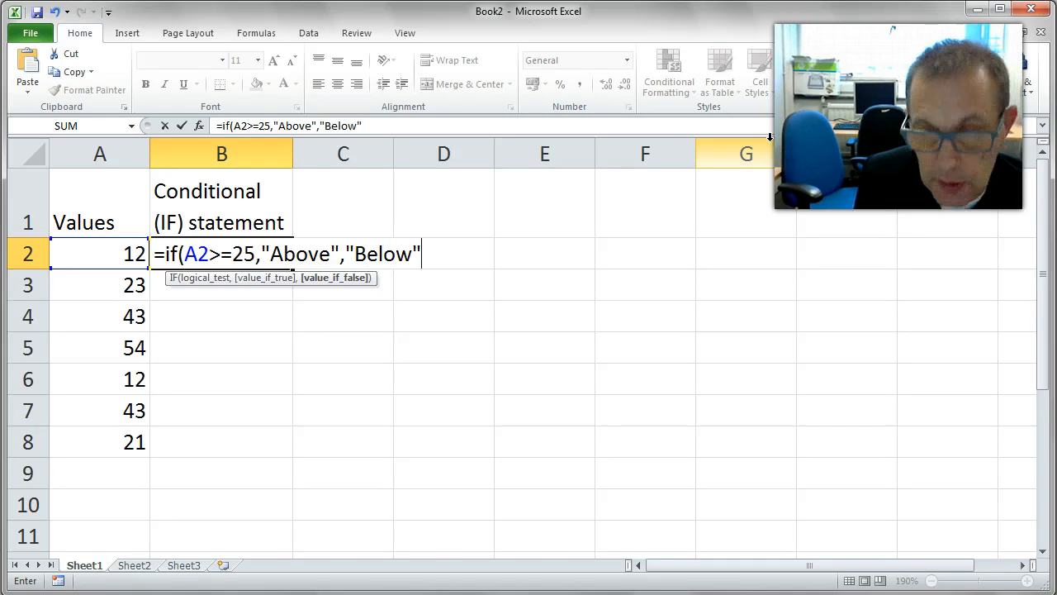
type(")")
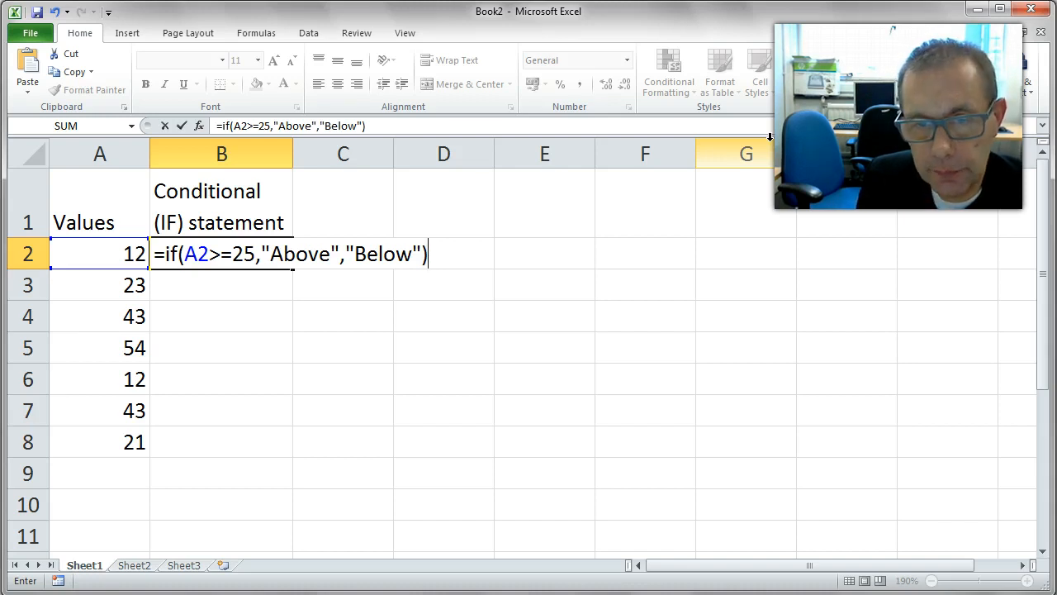
key("Return")
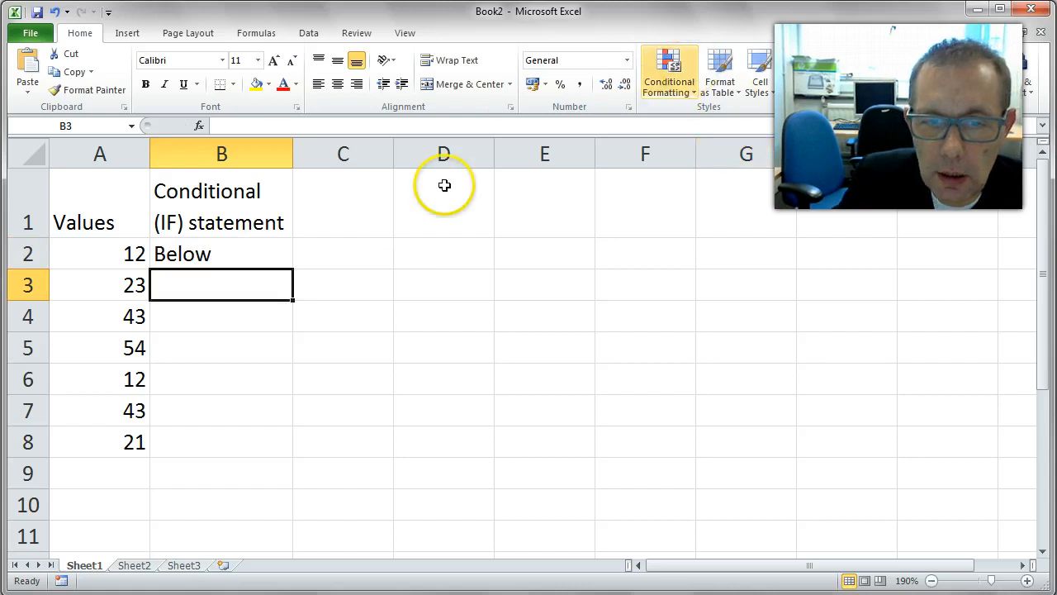
Fill the IF formula down from B2 to B8
left_click(226, 257)
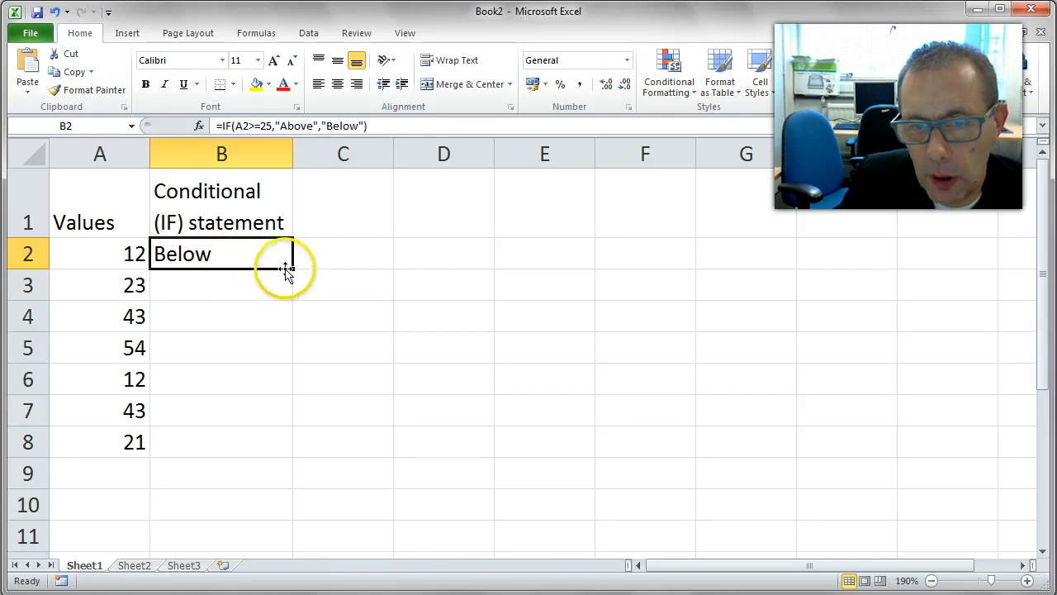
left_click_drag(294, 270, 297, 455)
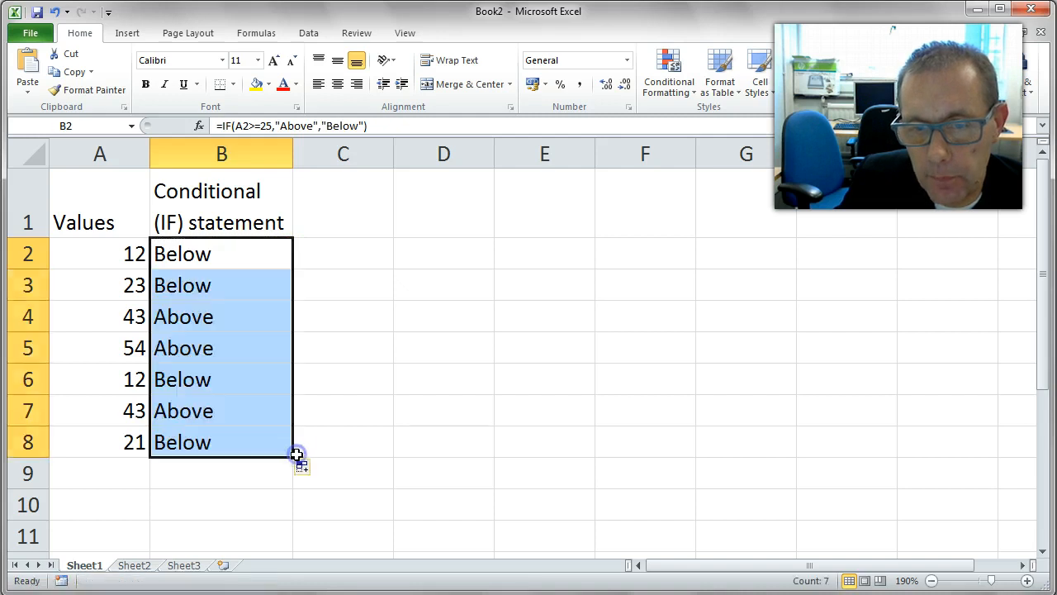
Inspect the results in each cell from B2 to B8
left_click(212, 258)
left_click(200, 283)
left_click(206, 316)
left_click(206, 347)
left_click(203, 255)
left_click(203, 285)
left_click(206, 317)
left_click(206, 348)
left_click(206, 382)
left_click(206, 411)
left_click(205, 440)
left_click(222, 254)
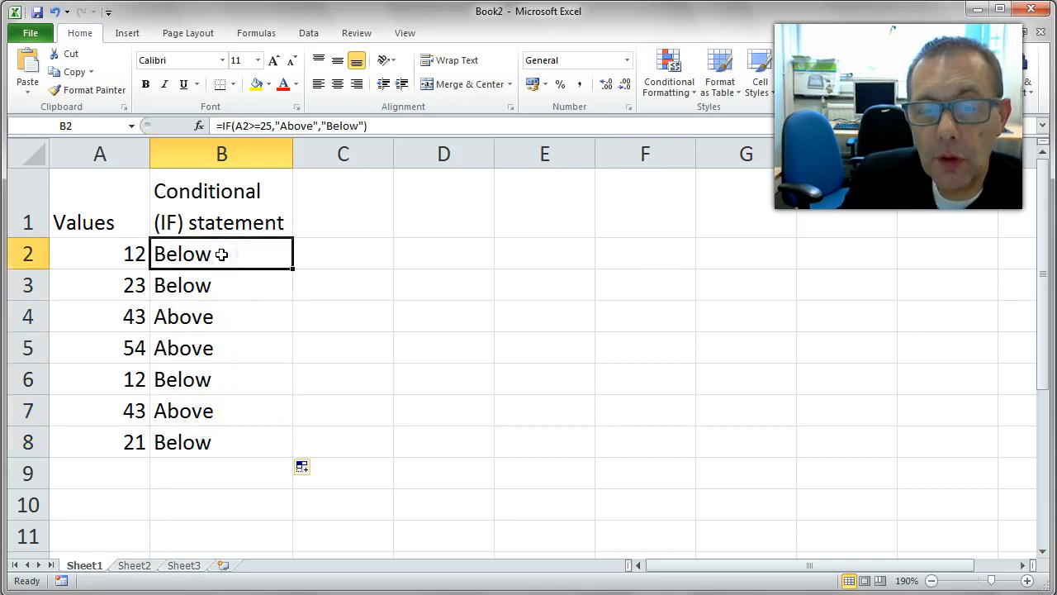
Examine the formulas in B2 and B4 to compare their copied cell references
double_click(221, 255)
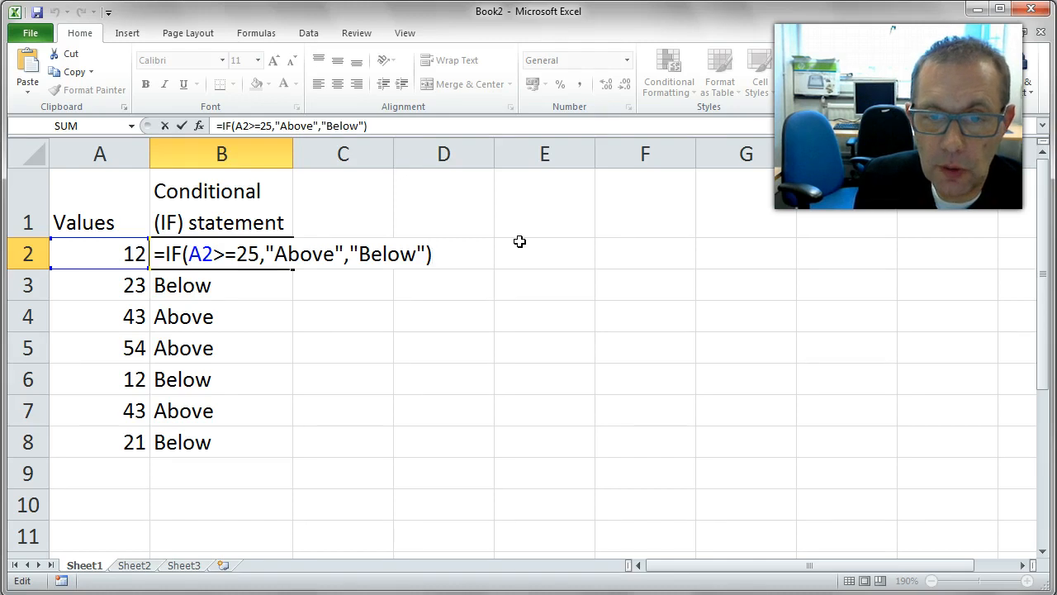
key("Return")
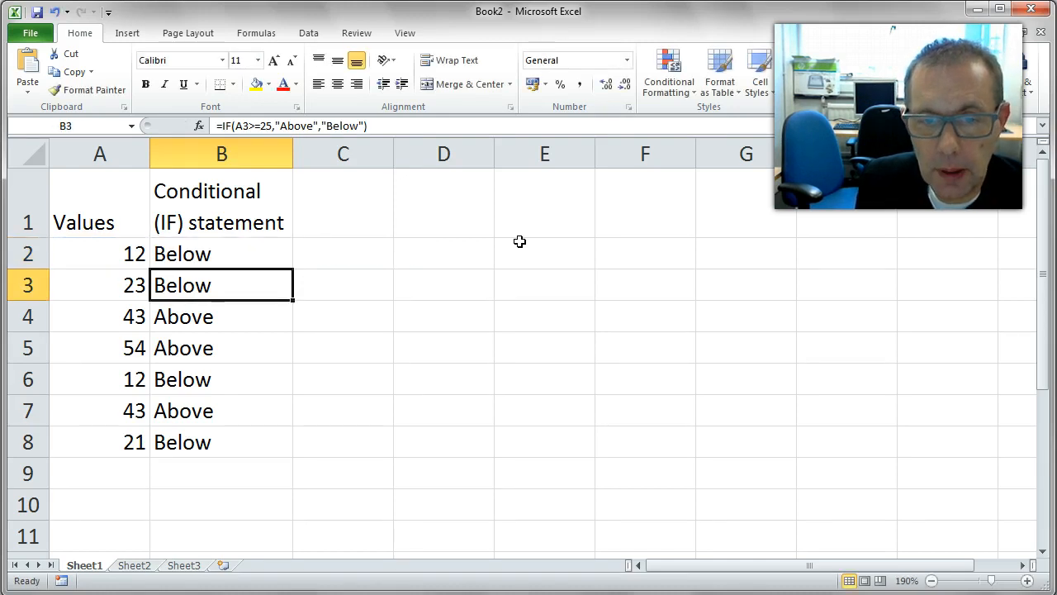
key("Down")
key("F2")
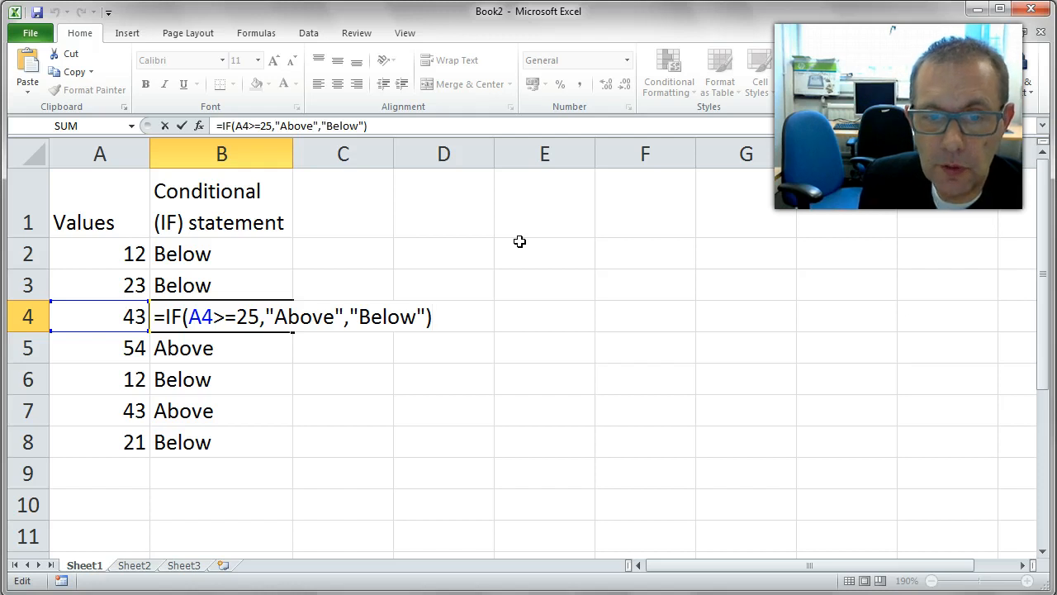
key("Return")
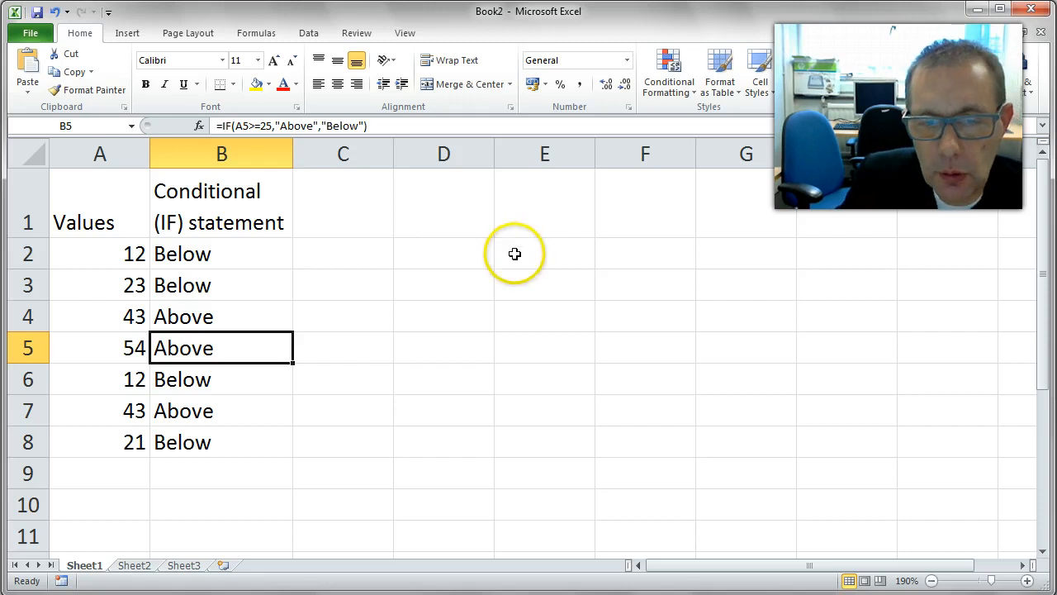
Clear the formulas from B2 through B8
left_click_drag(223, 262, 244, 441)
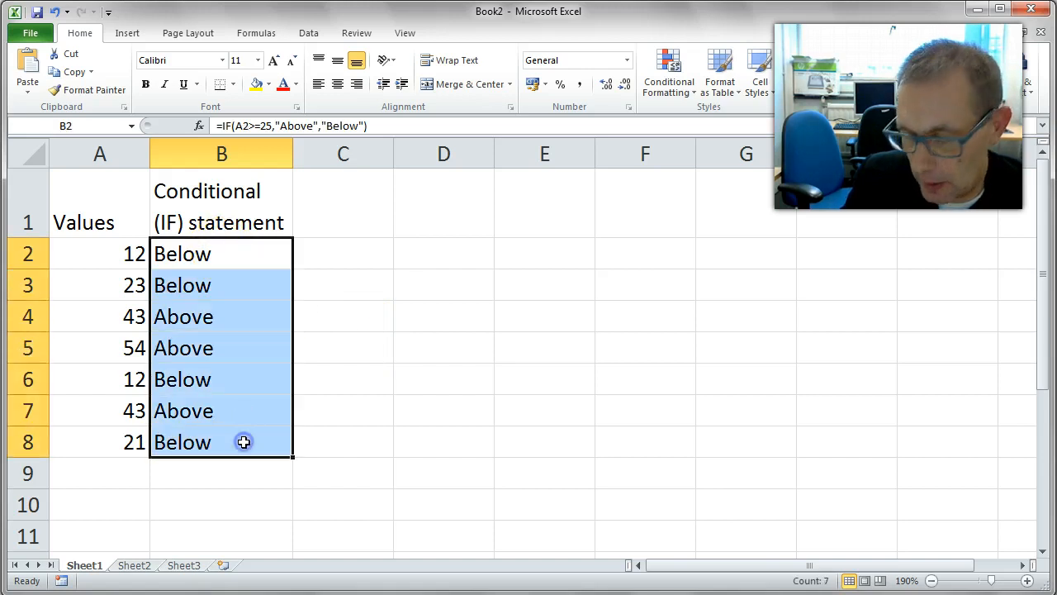
key("Delete")
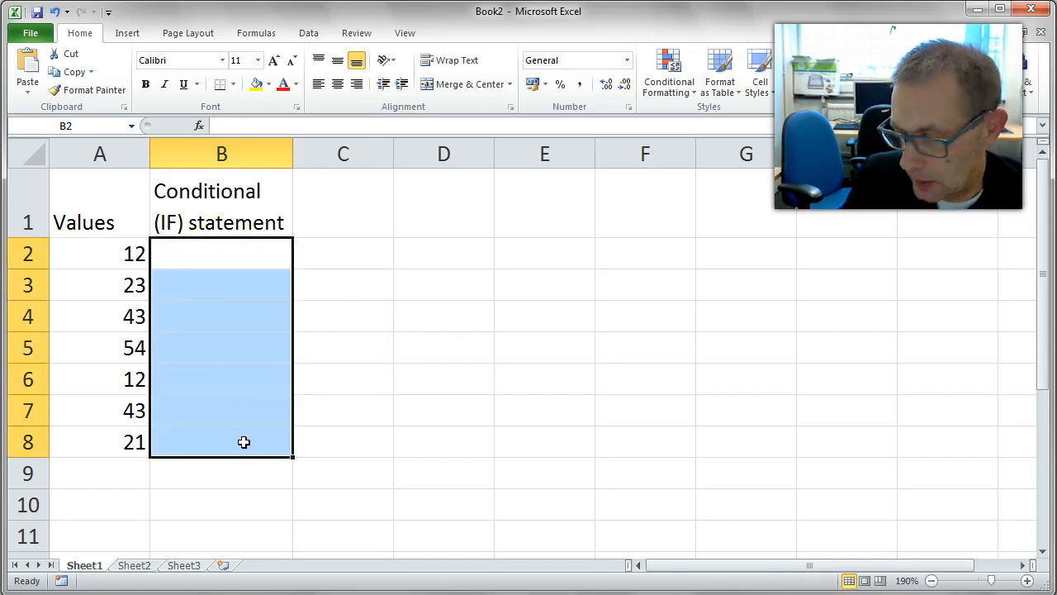
left_click(245, 374)
Start a new IF formula in B2 whose logical test checks whether A2 is less than 20
left_click(215, 254)
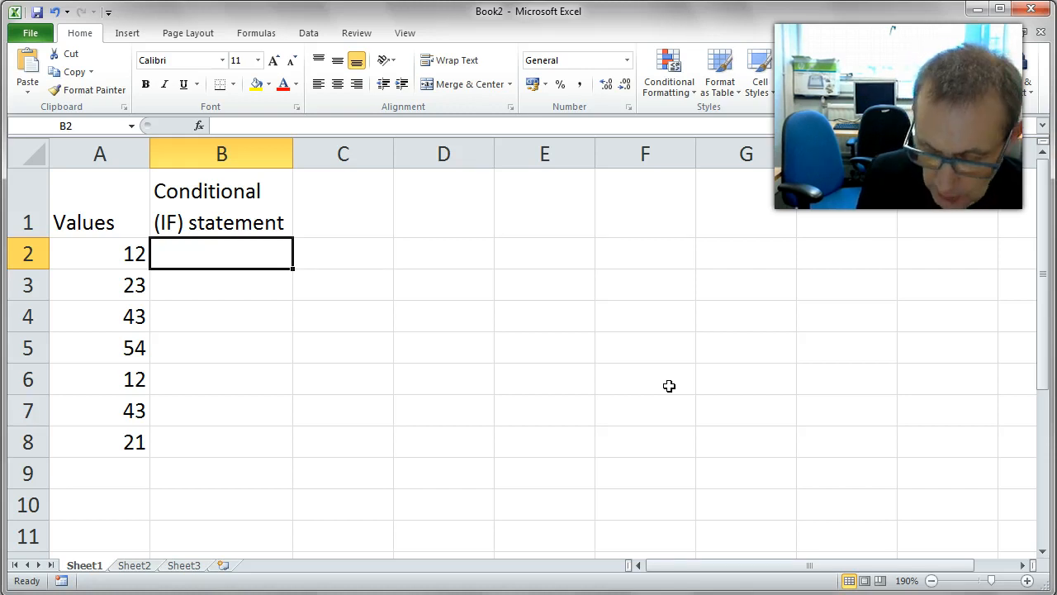
type("=")
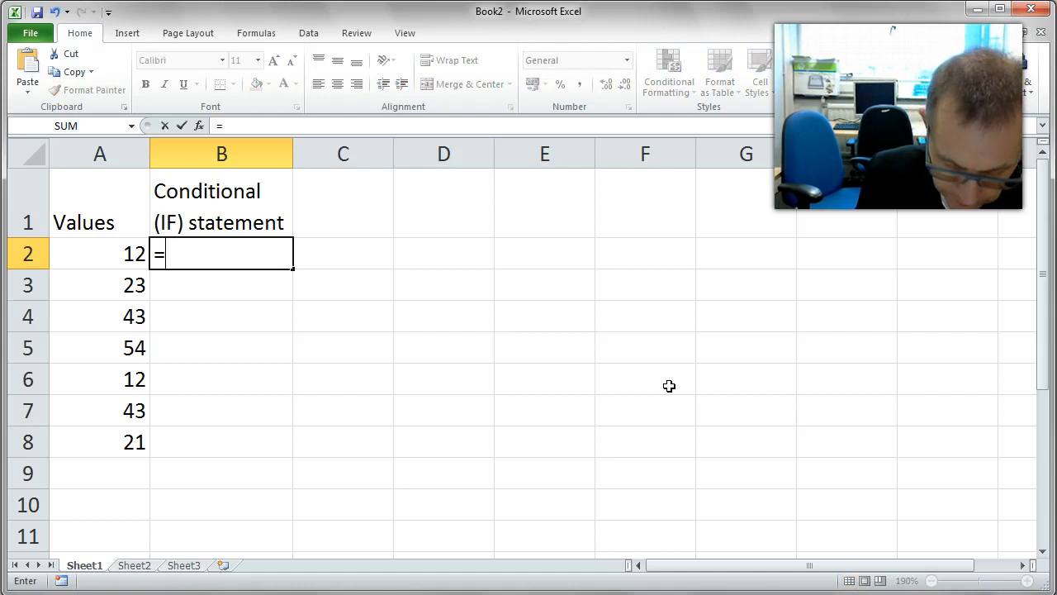
type("if(")
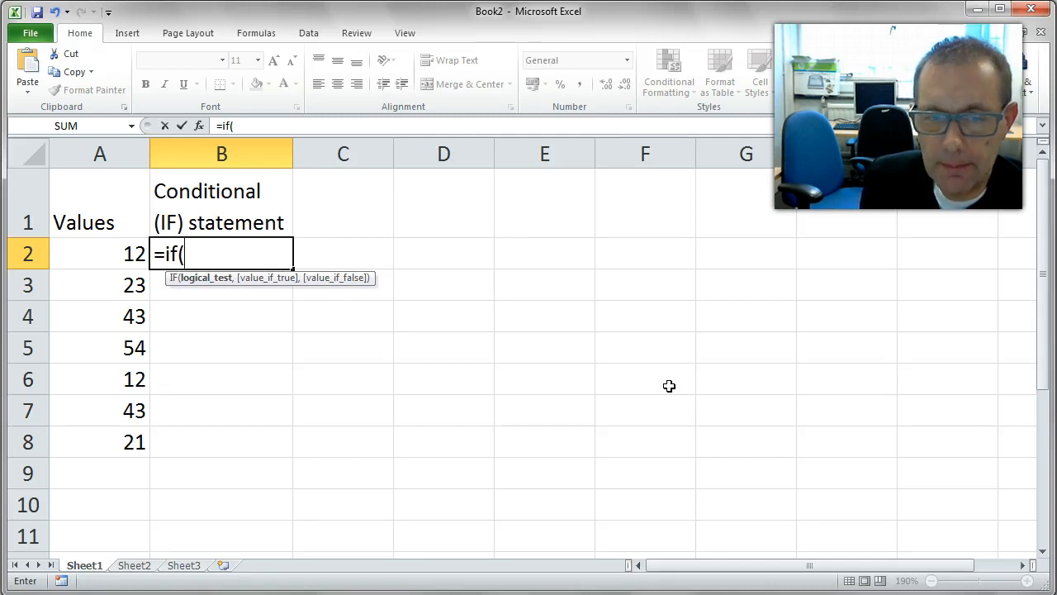
key("Left")
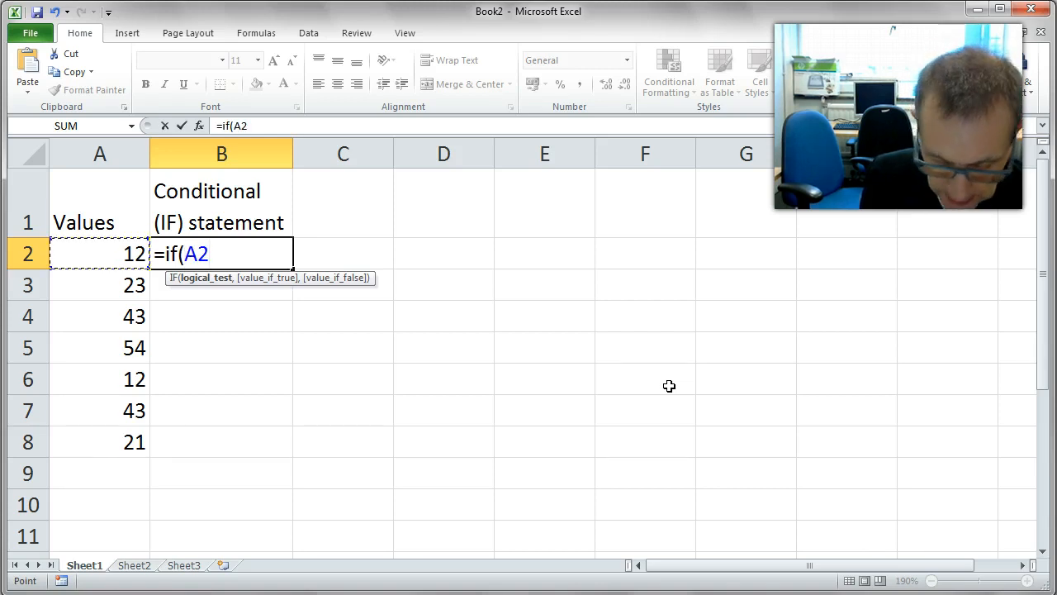
type("<20")
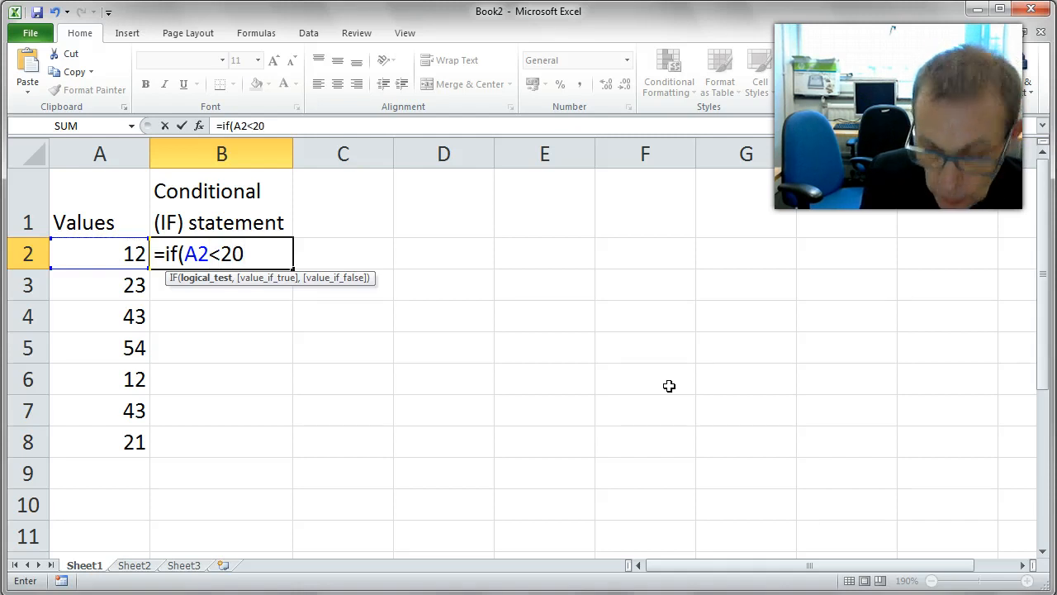
type(",")
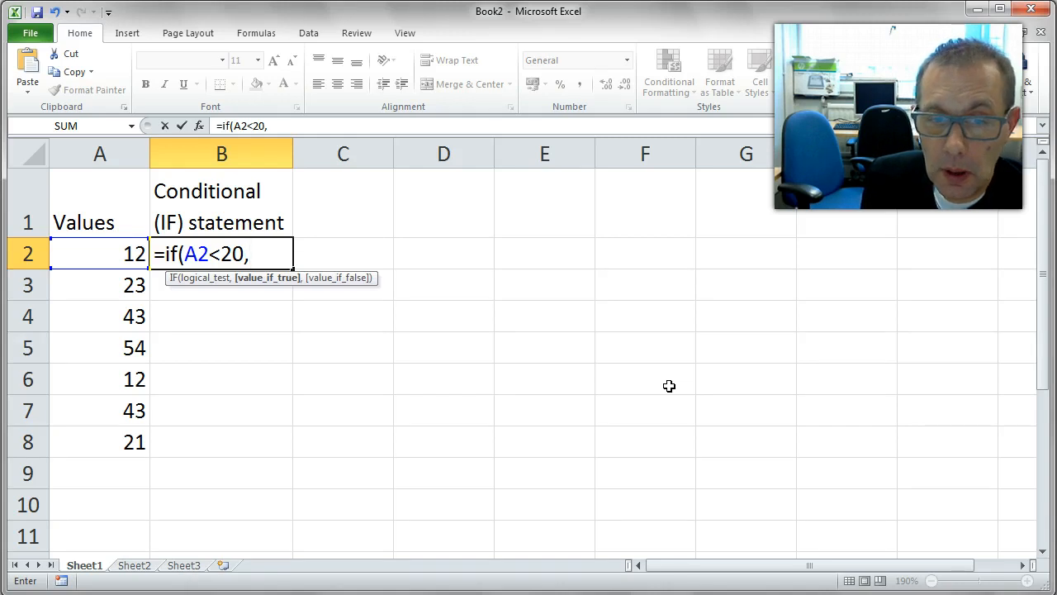
Complete the B2 formula as =IF(A2<20,A2*20%,50) and enter it
key("Left")
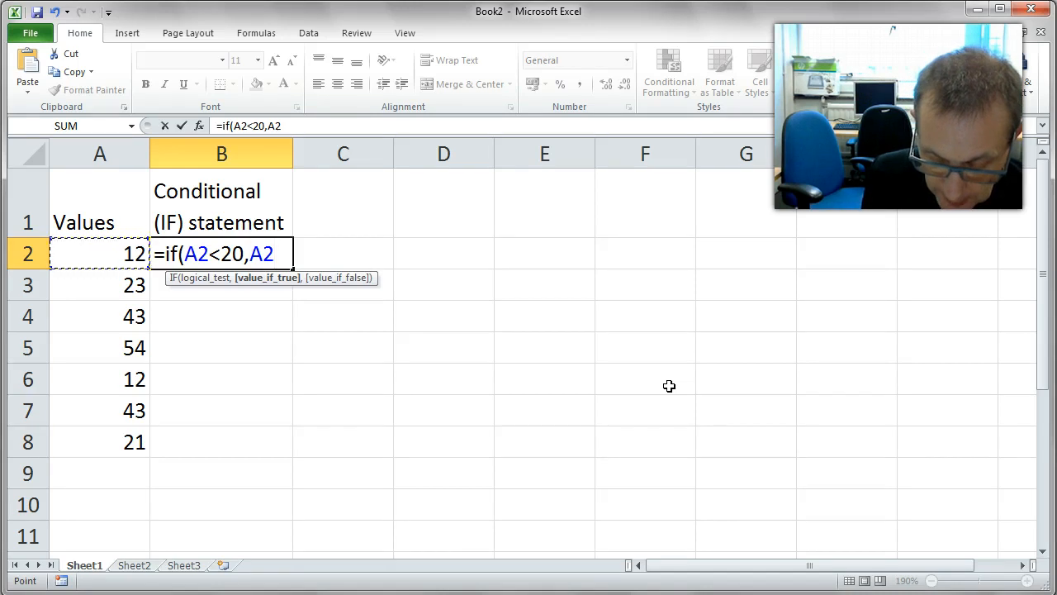
type("*")
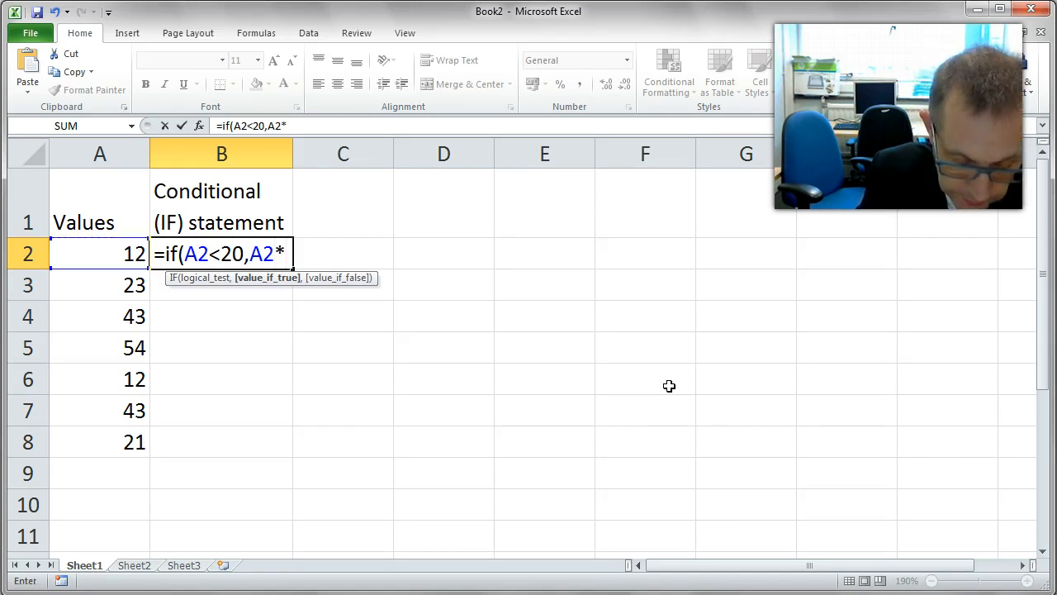
type("20")
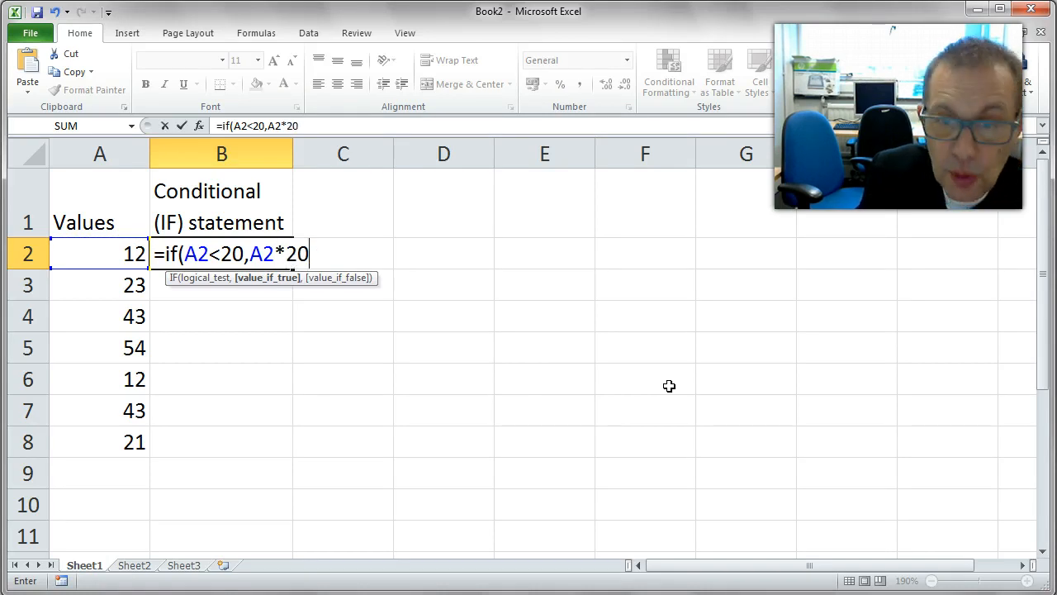
type("%")
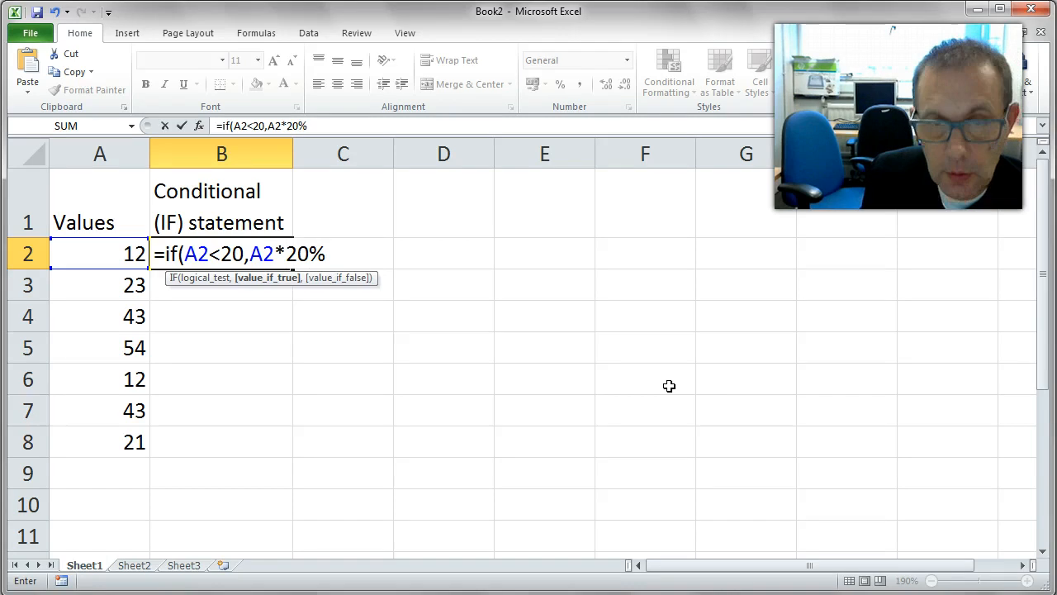
type(",")
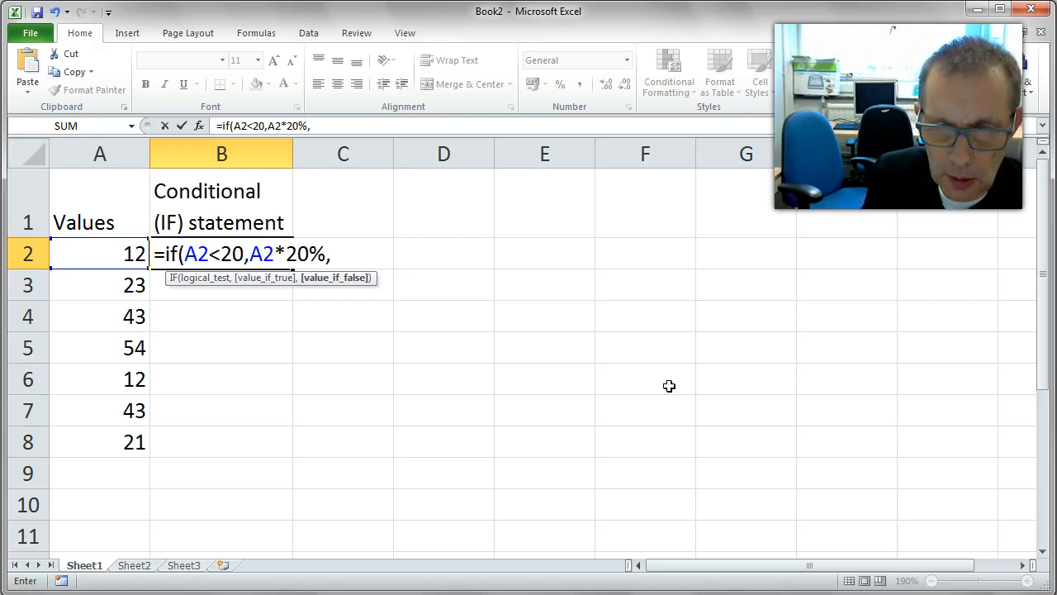
type("5")
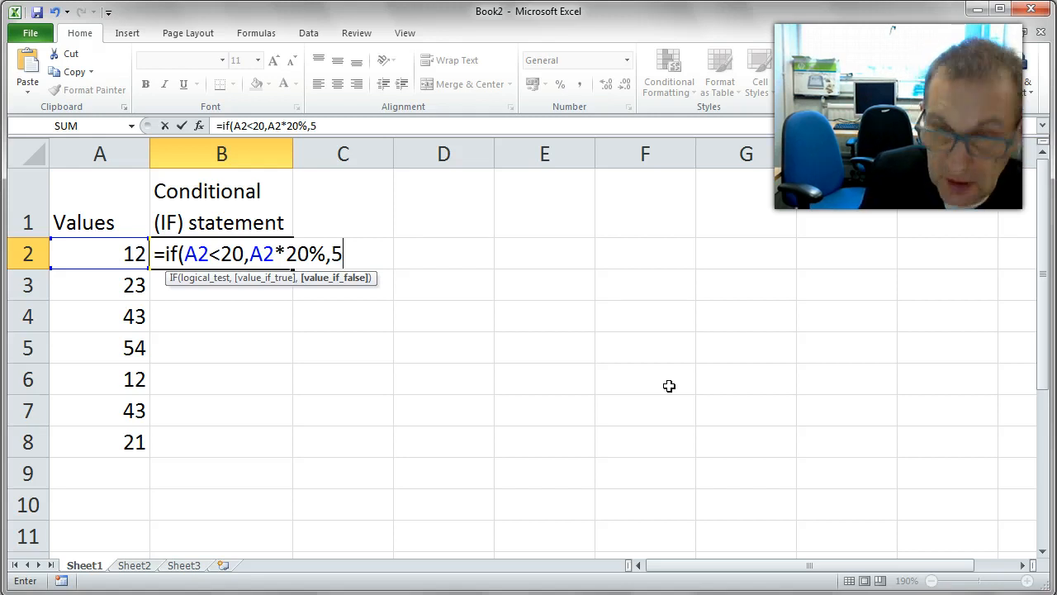
type("0)")
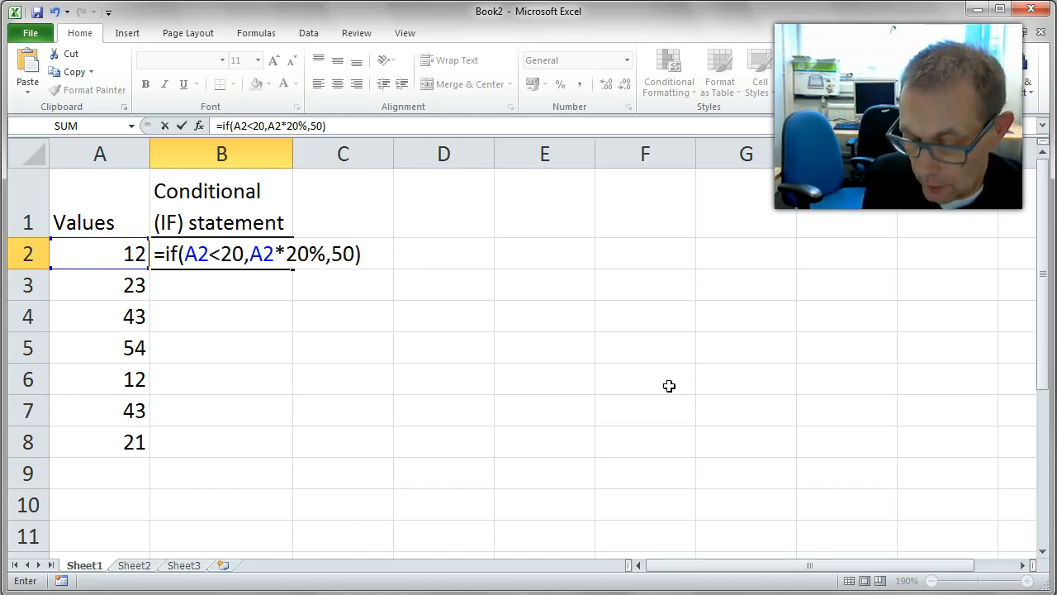
key("Return")
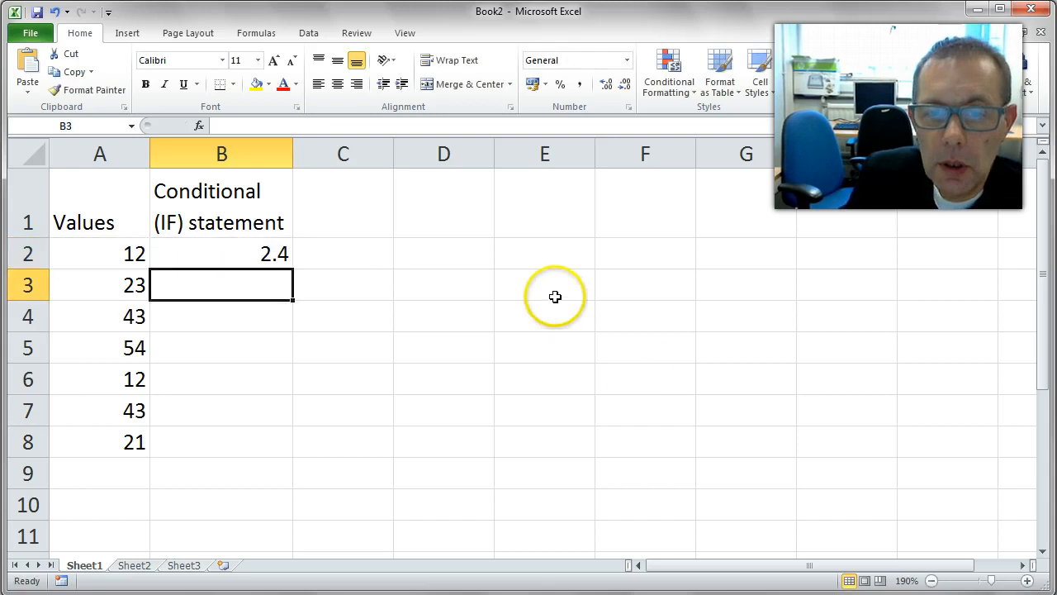
Fill the B2 formula down through B8
left_click(261, 257)
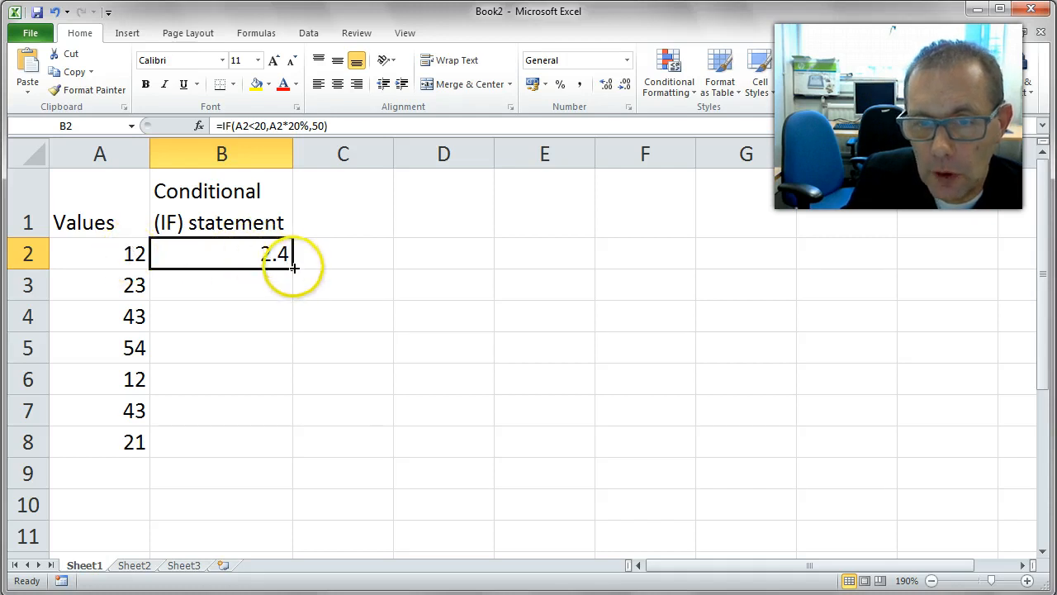
left_click_drag(293, 269, 289, 453)
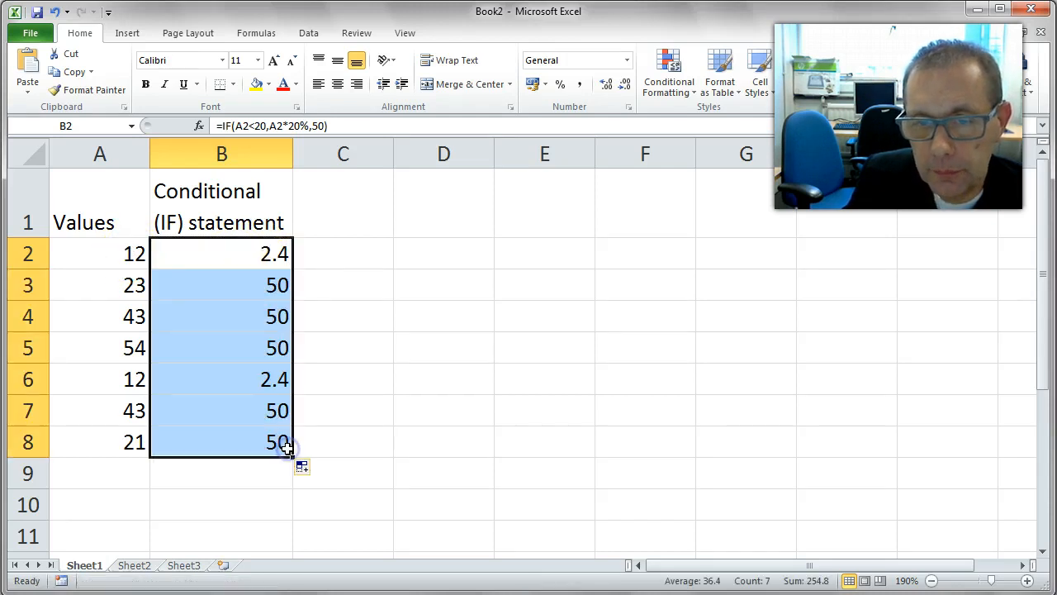
left_click(281, 252)
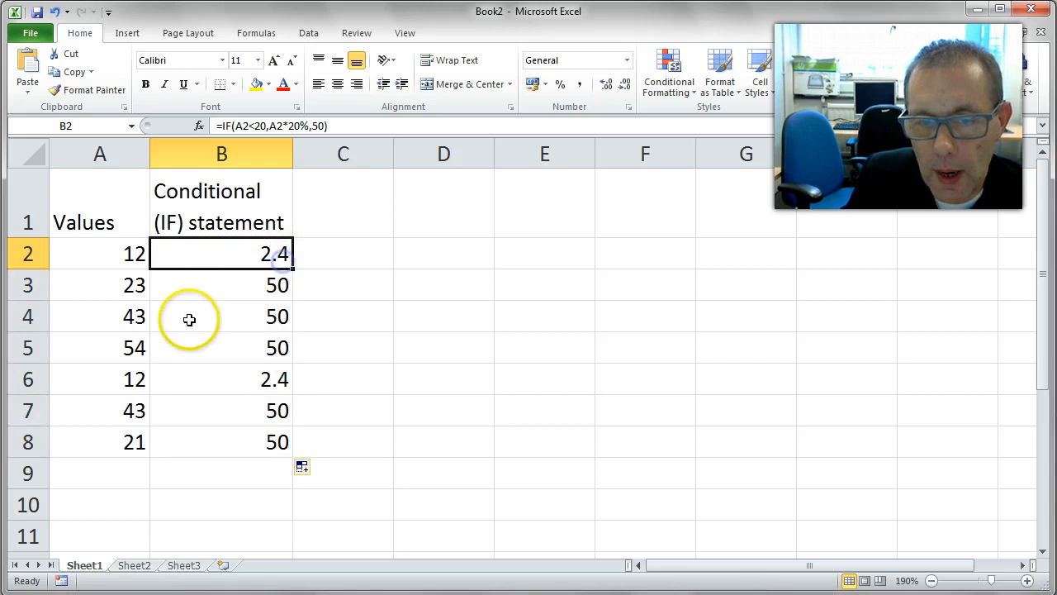
Inspect the values in column A and the formulas and results in B2 through B8
left_click(134, 385)
left_click(126, 252)
left_click(135, 376)
left_click(281, 378)
left_click(277, 251)
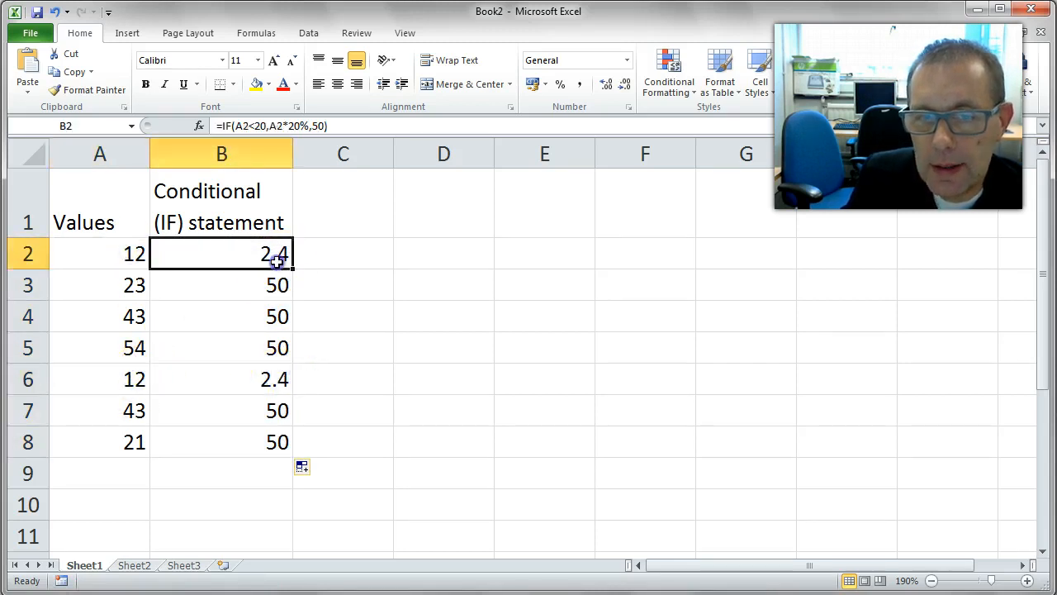
left_click(278, 378)
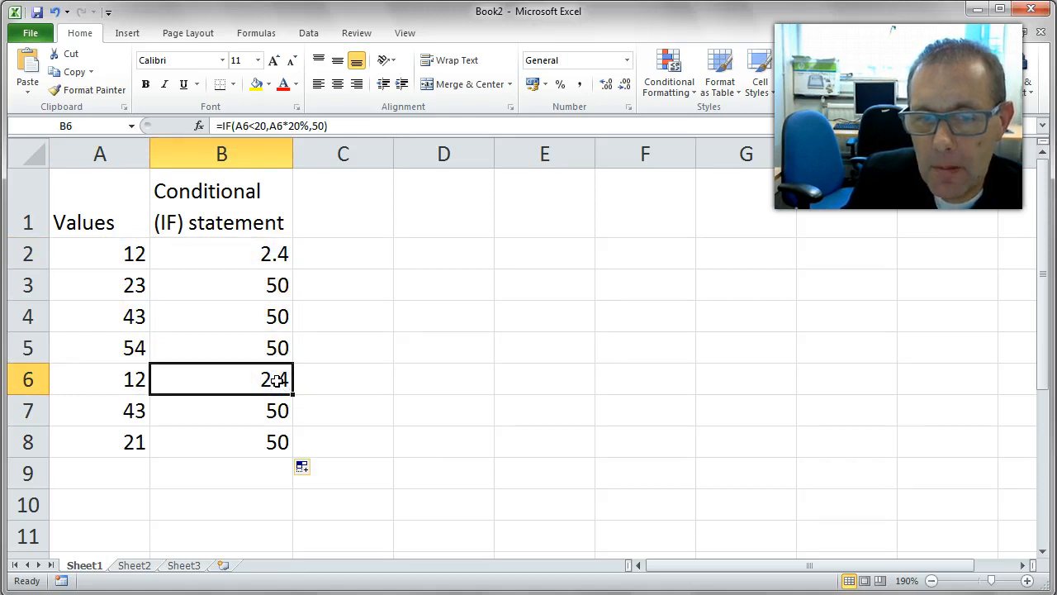
left_click(265, 252)
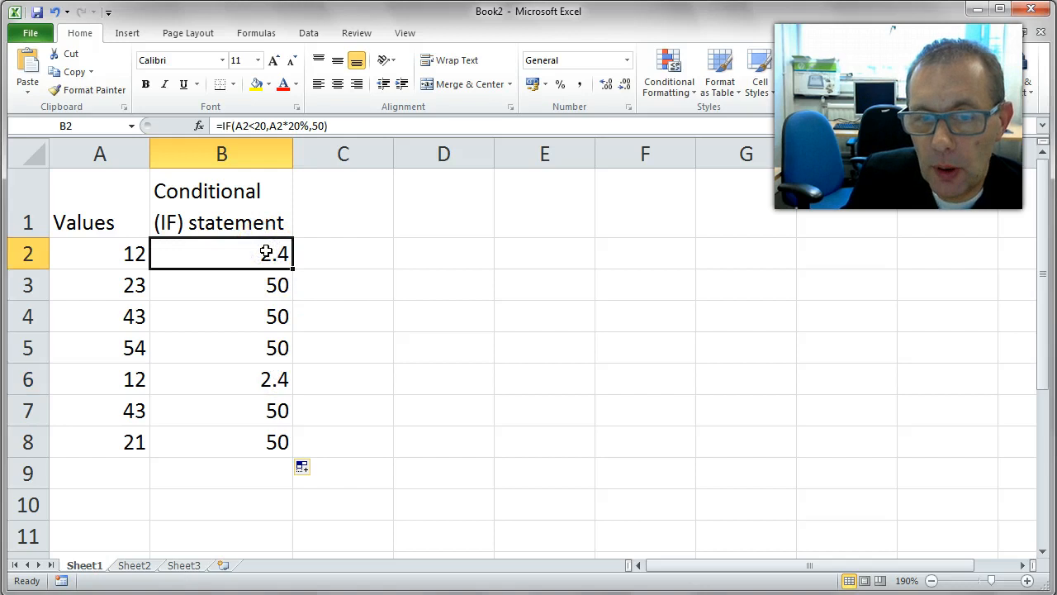
left_click(276, 285)
left_click(276, 316)
left_click(278, 347)
left_click(279, 408)
left_click(279, 439)
left_click(278, 408)
left_click(275, 334)
left_click(278, 316)
left_click(278, 285)
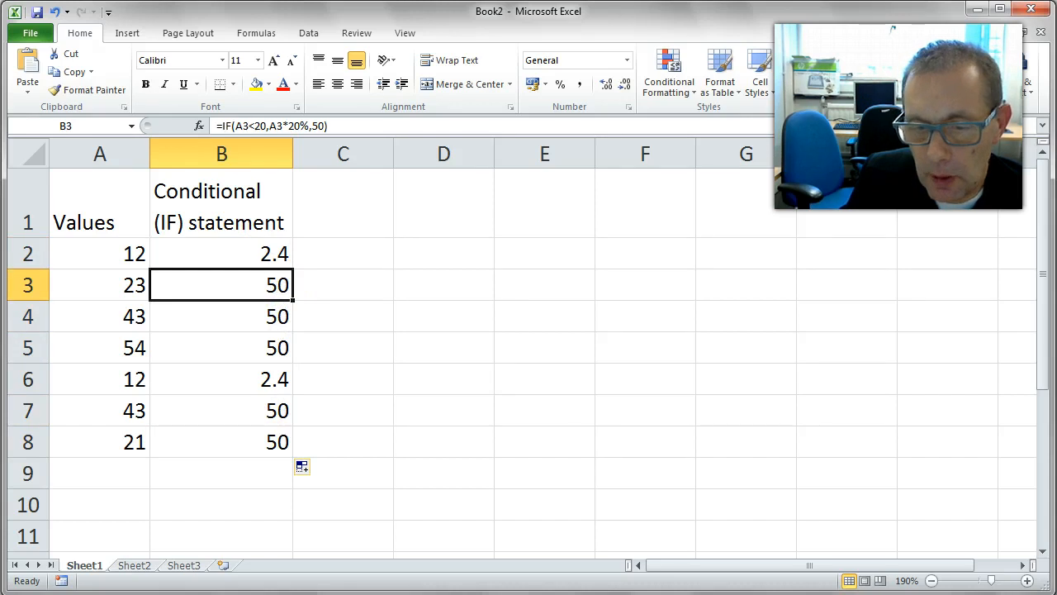
Switch to the Word document, enlarge its window, and add an equals sign before the if formula text
key("alt+Tab")
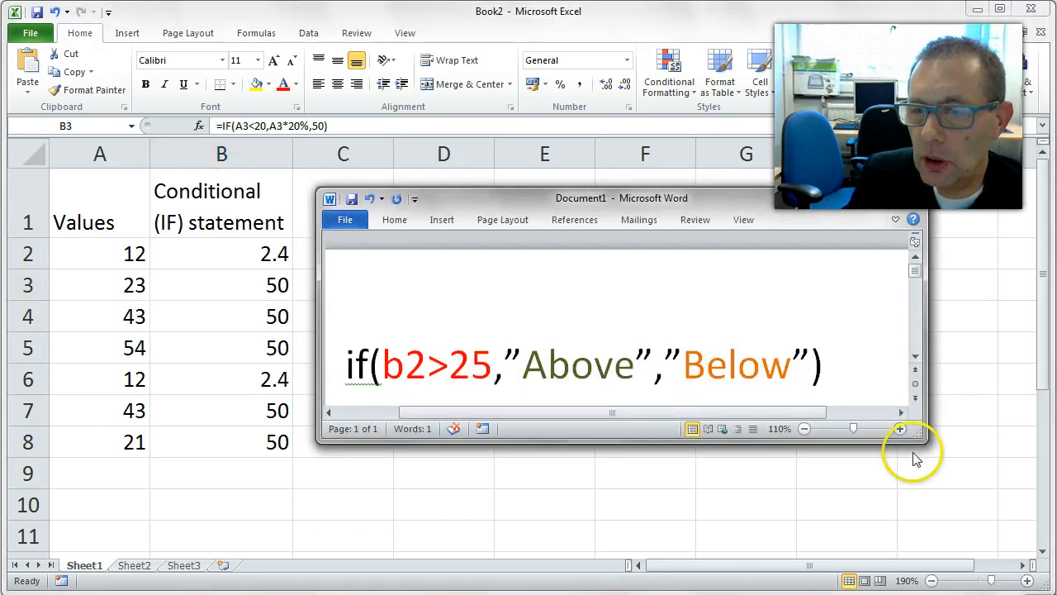
left_click_drag(768, 442, 772, 498)
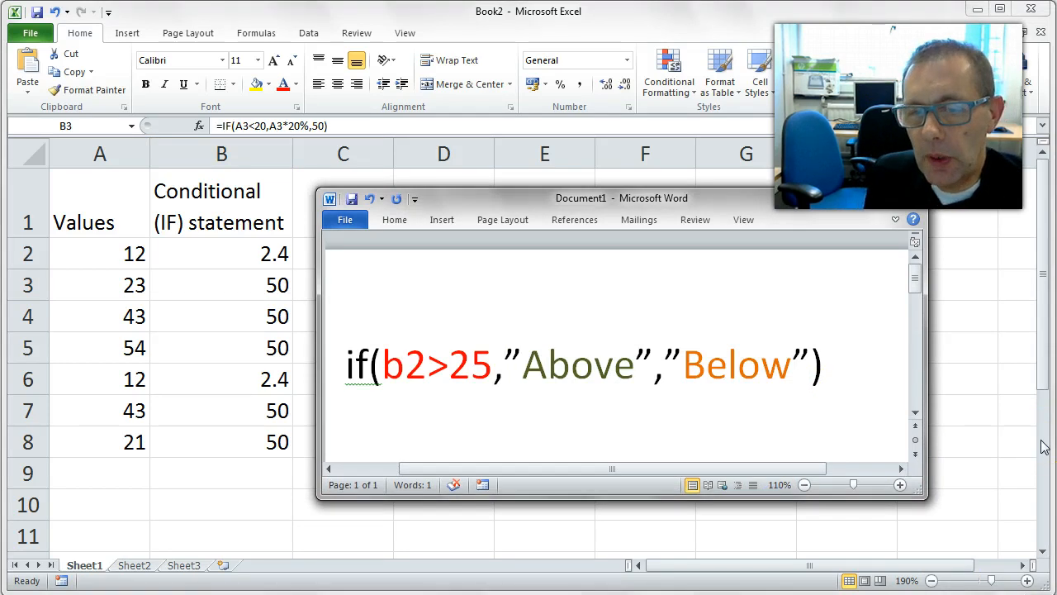
left_click(345, 367)
type("=")
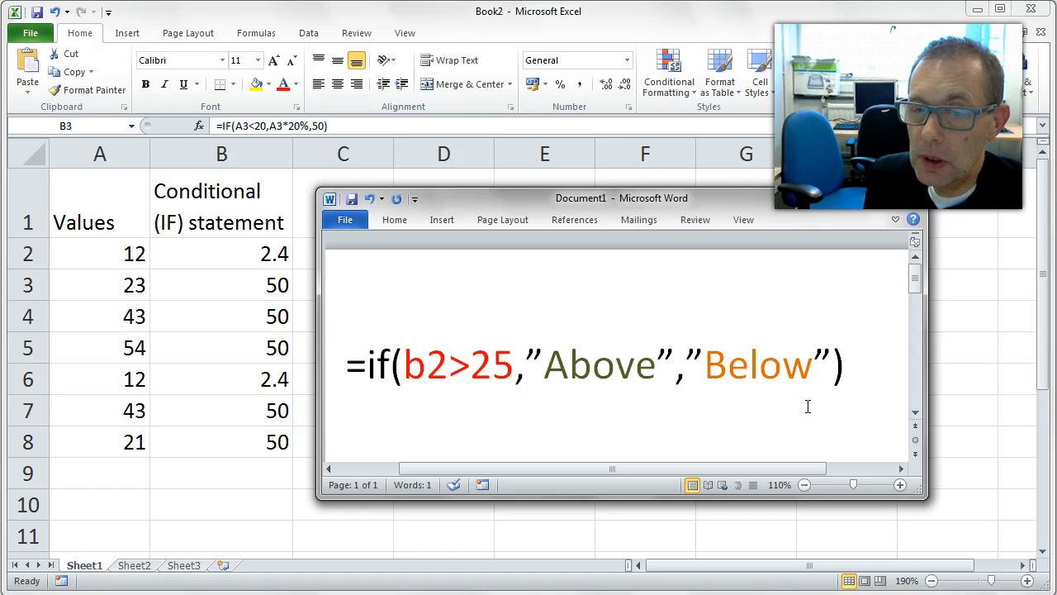
Highlight the logical test and the "Above" argument in the Word formula text
left_click_drag(507, 364, 404, 364)
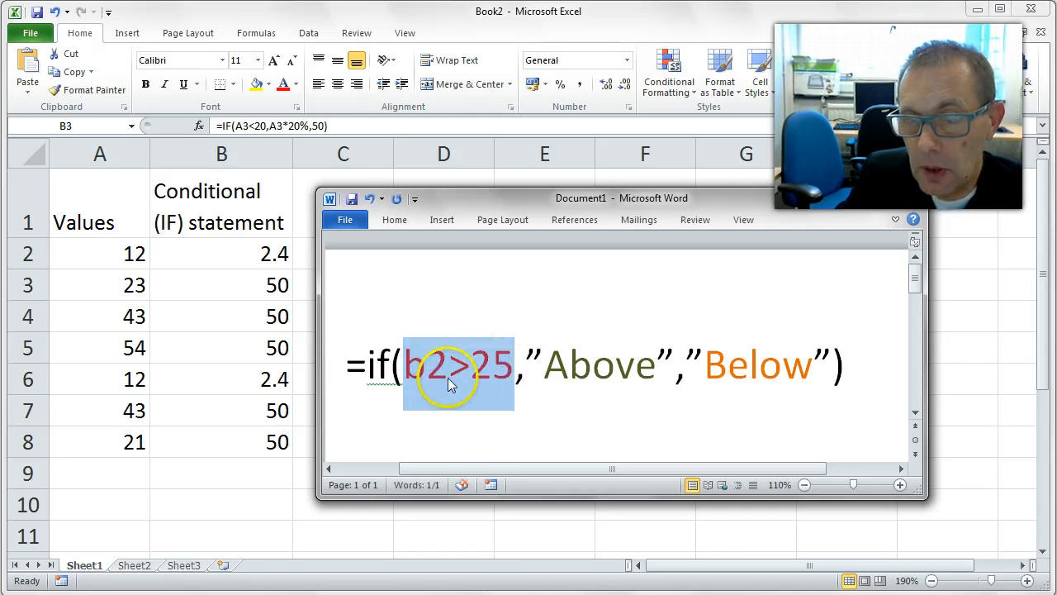
left_click(471, 367)
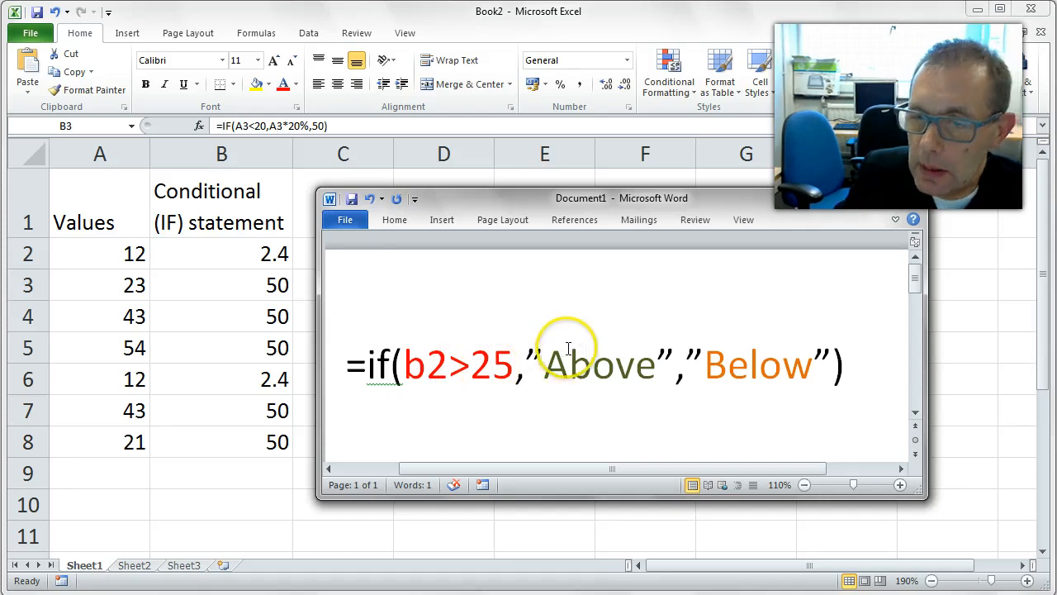
left_click_drag(521, 363, 659, 363)
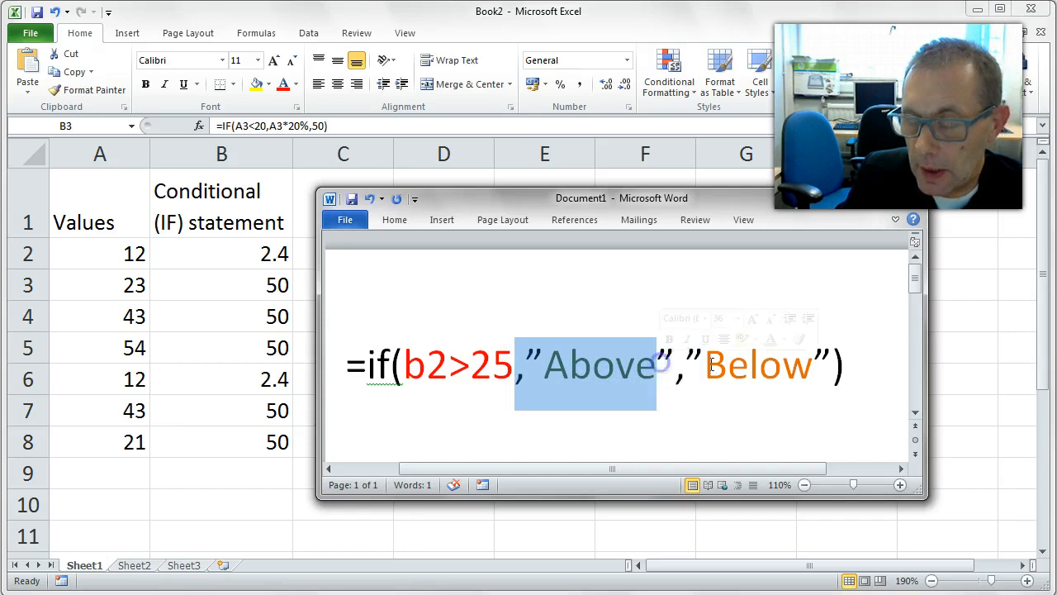
key("shift+Right")
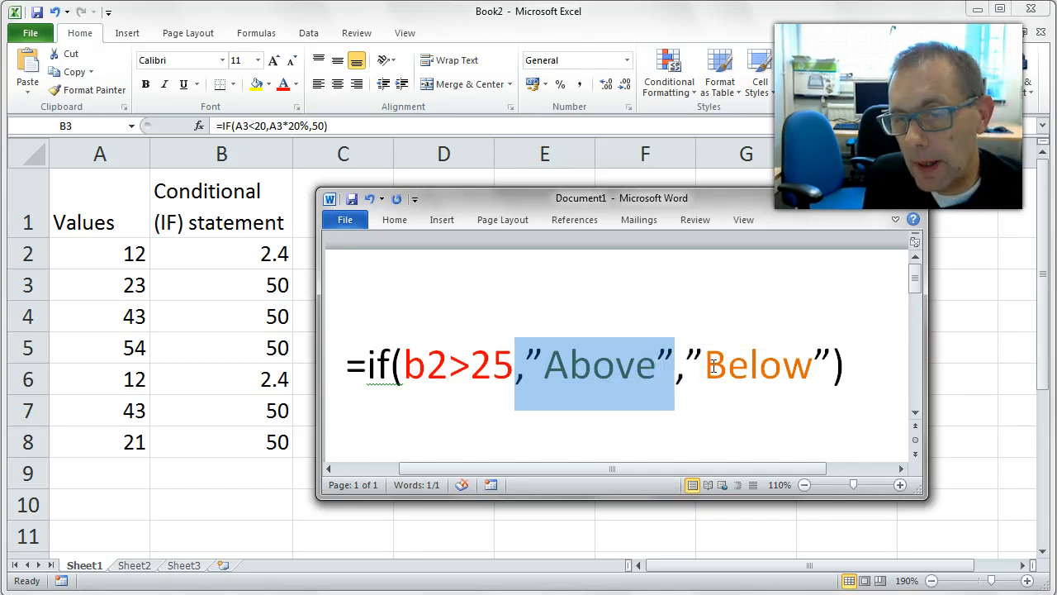
Delete the "Above" value-if-true argument from the Word formula text
left_click(713, 367)
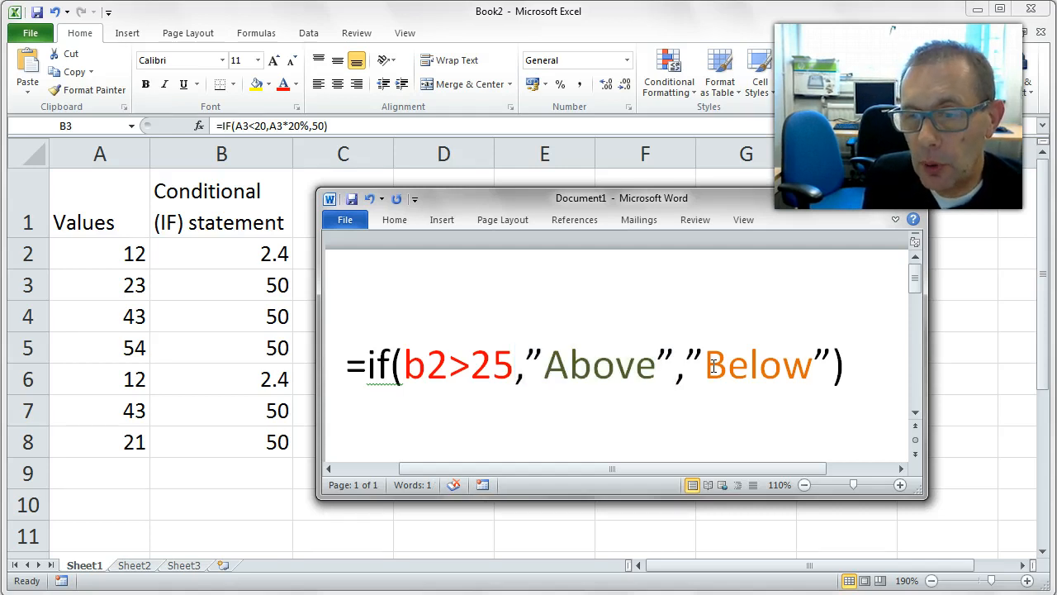
key("Left")
key("Left")
key("Right")
key("Right")
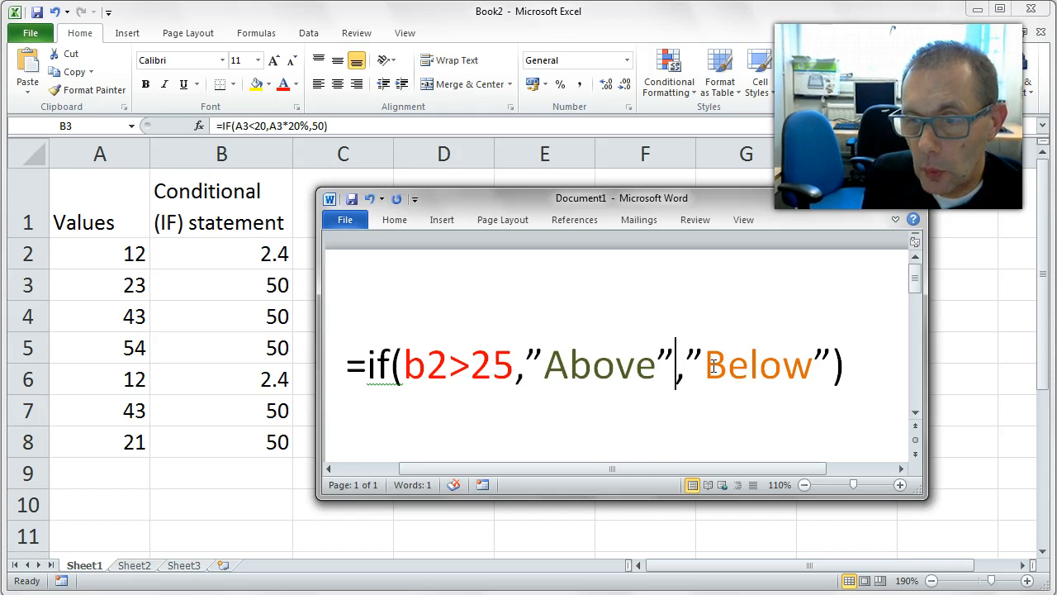
key("BackSpace")
key("BackSpace")
key("BackSpace")
key("BackSpace")
key("BackSpace")
key("BackSpace")
key("BackSpace")
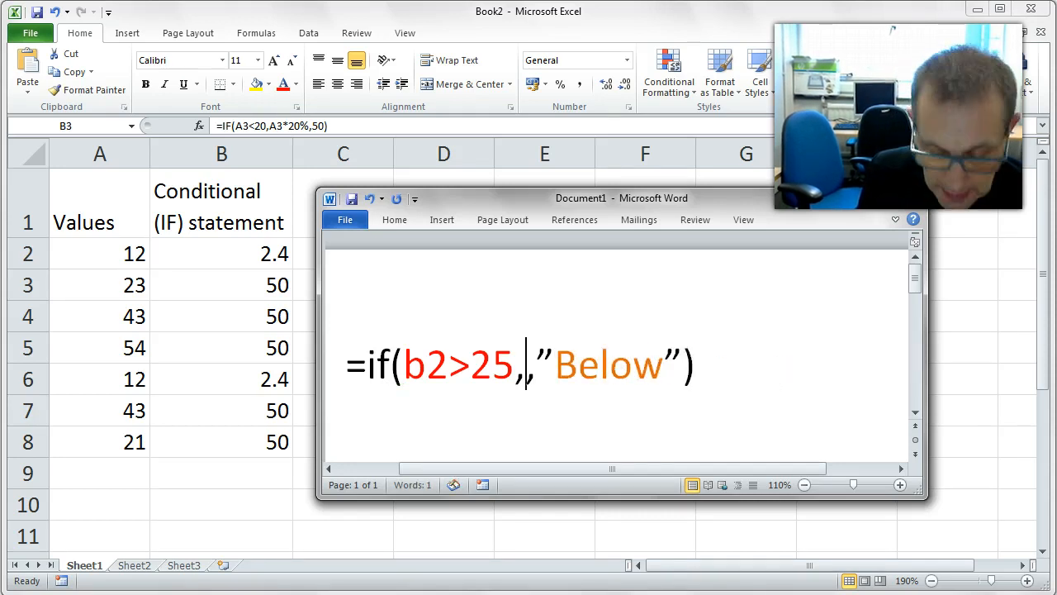
type("45")
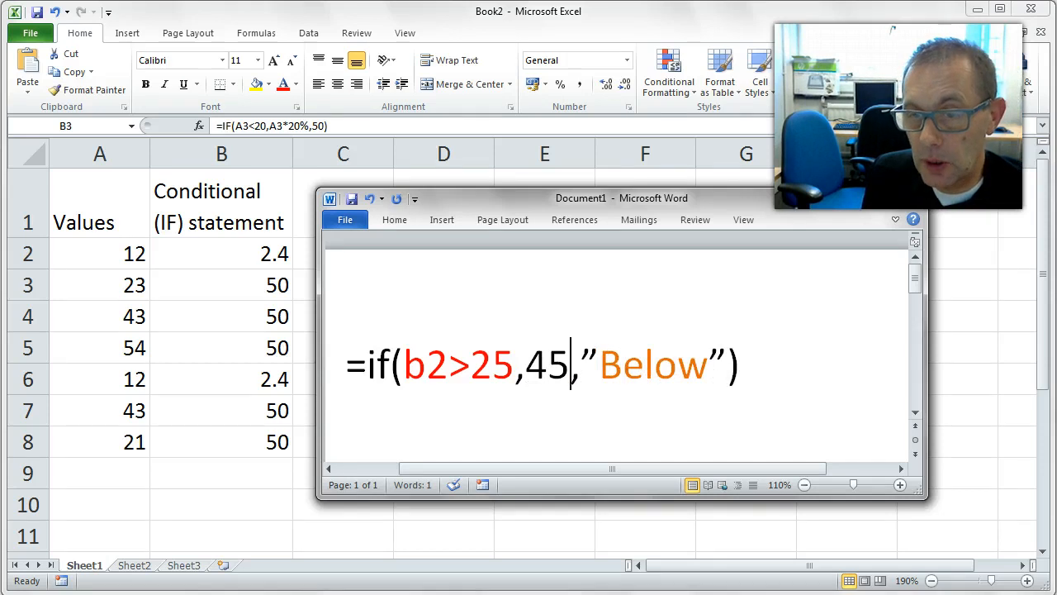
key("BackSpace")
key("BackSpace")
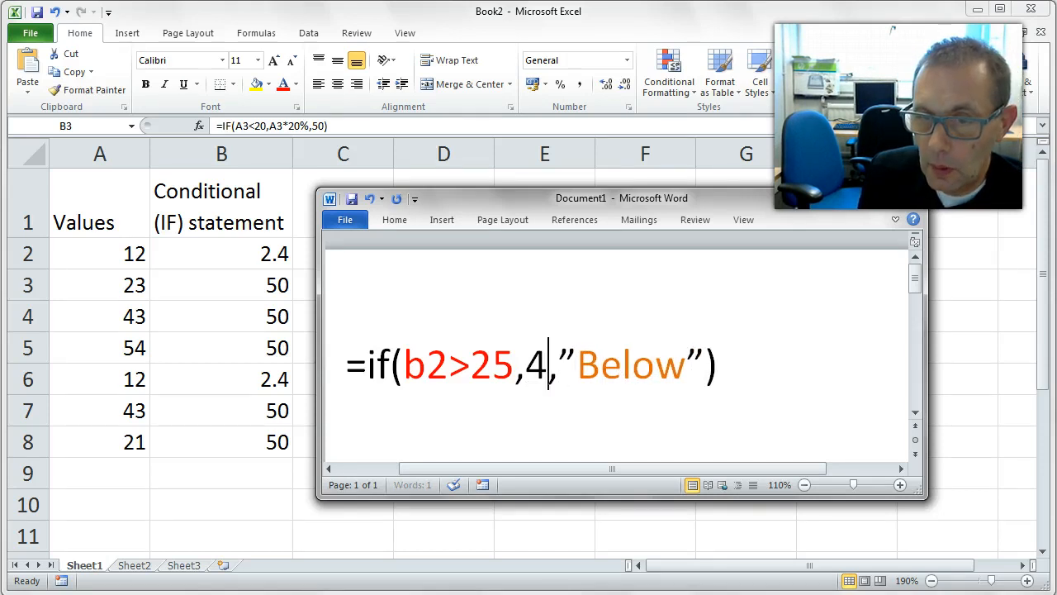
Enter b2*45 as the value-if-true argument in the Word formula text
type("b2")
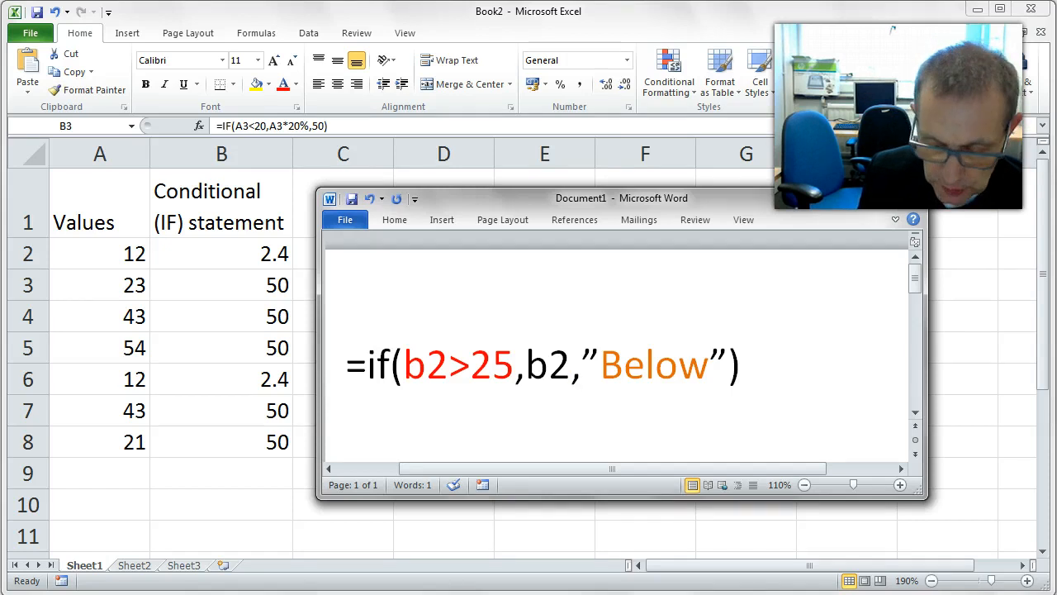
type("*")
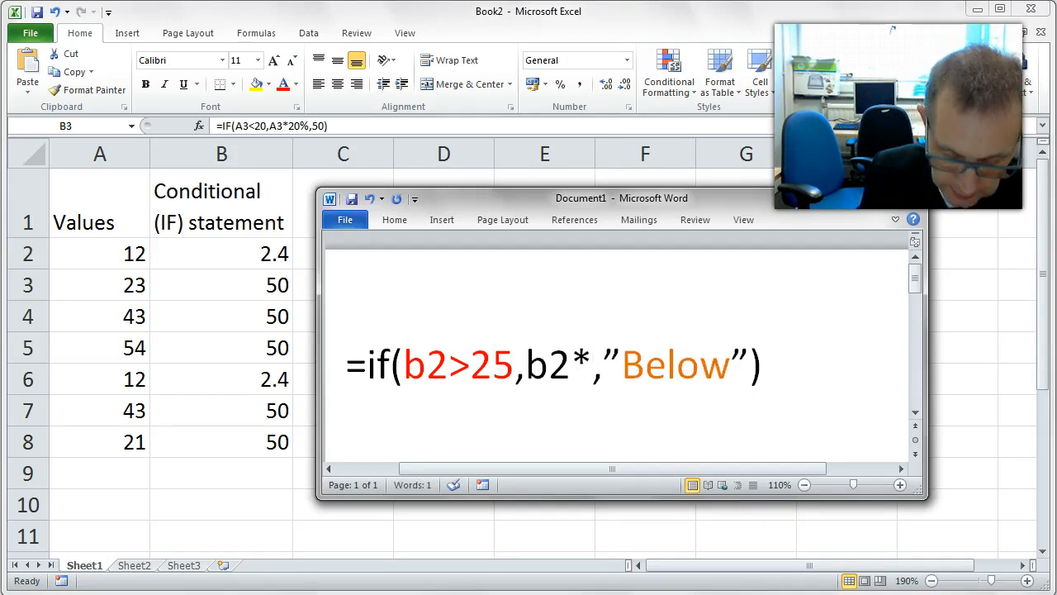
type("b2")
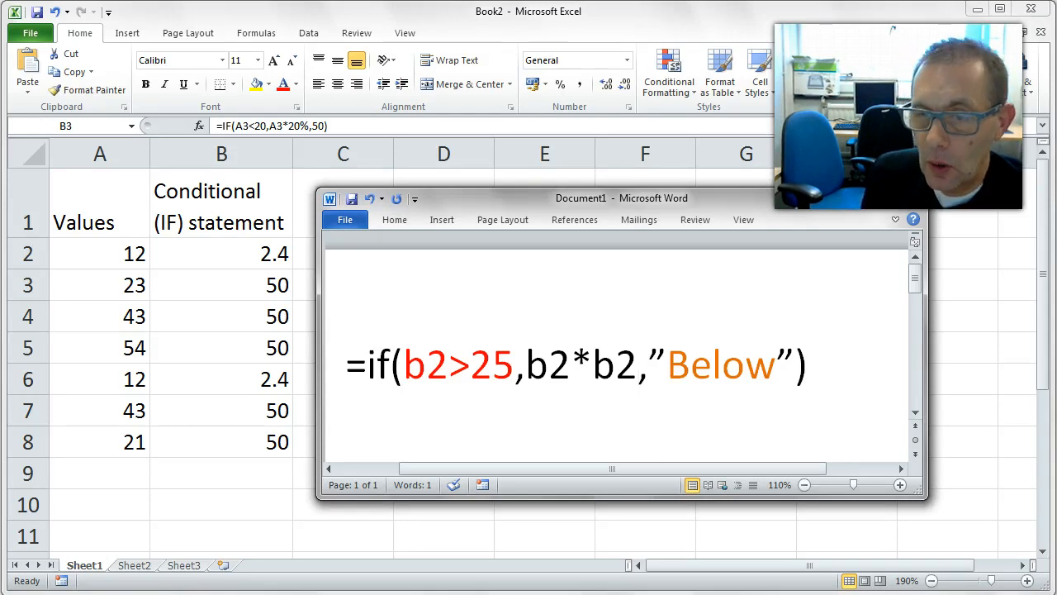
key("BackSpace")
key("BackSpace")
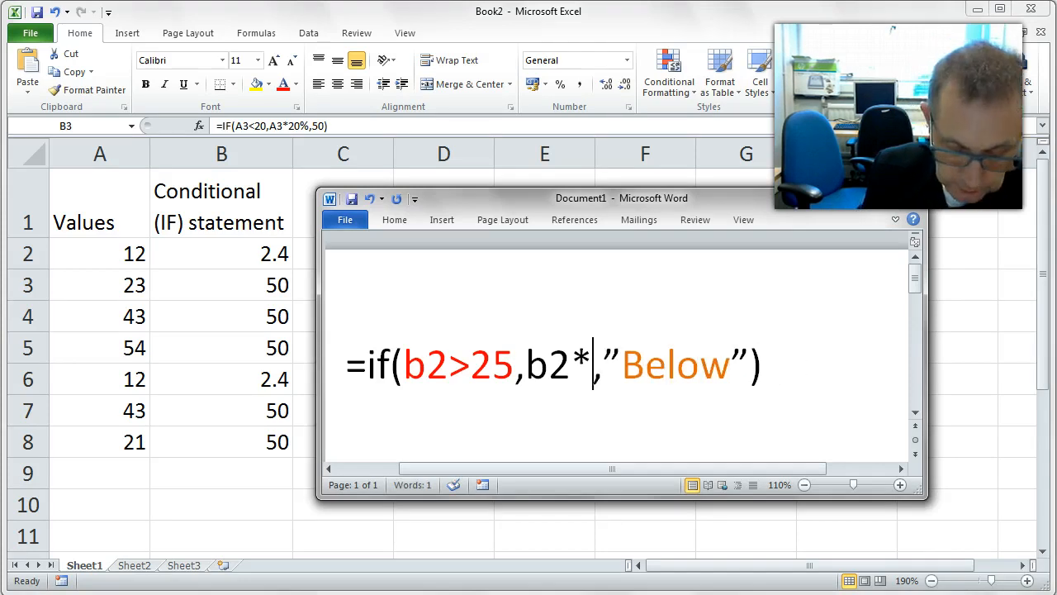
type("45")
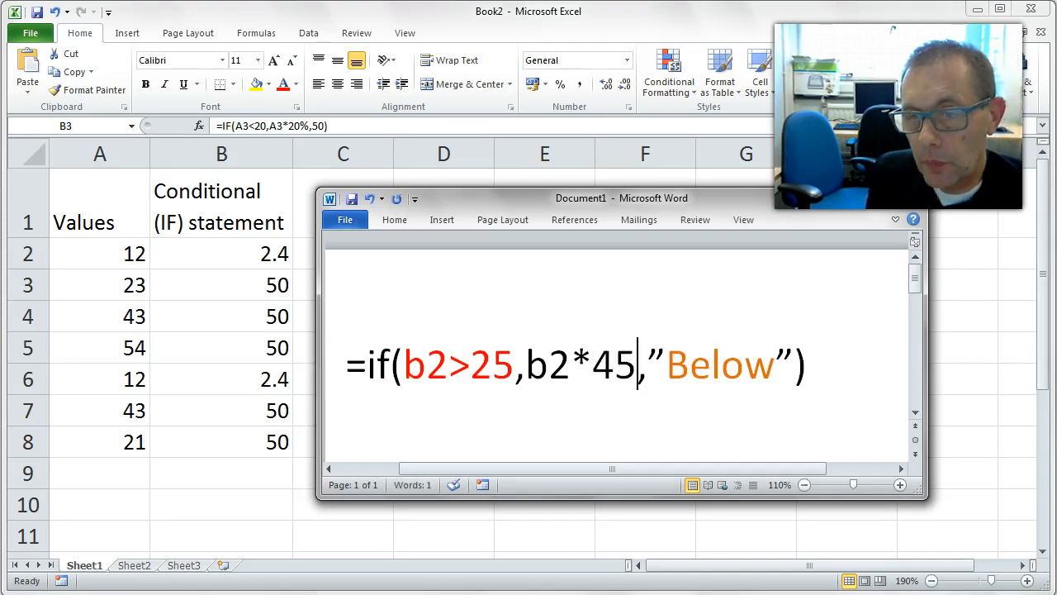